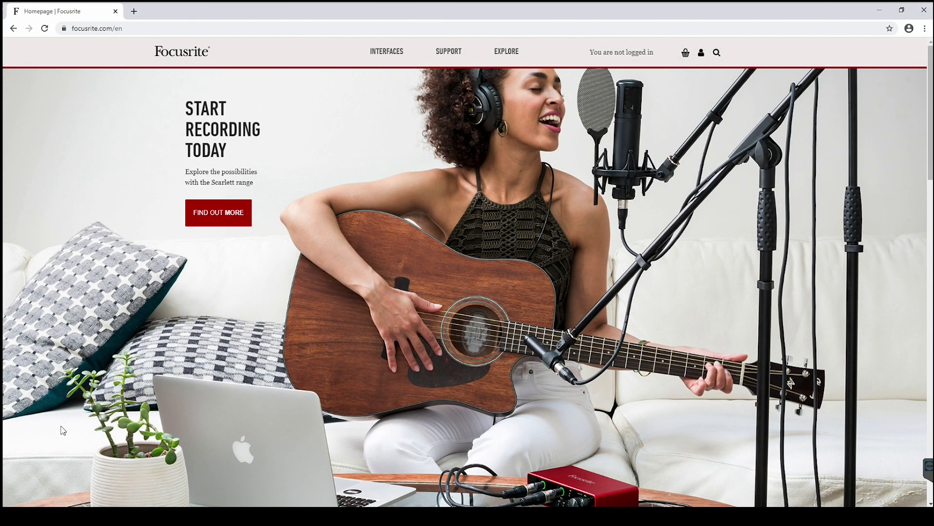
- Filter Focusrite downloads to Scarlett 2i2 3rd Gen software and expand the Software section
{"action": "mouse_move", "coordinate": [444, 58]}
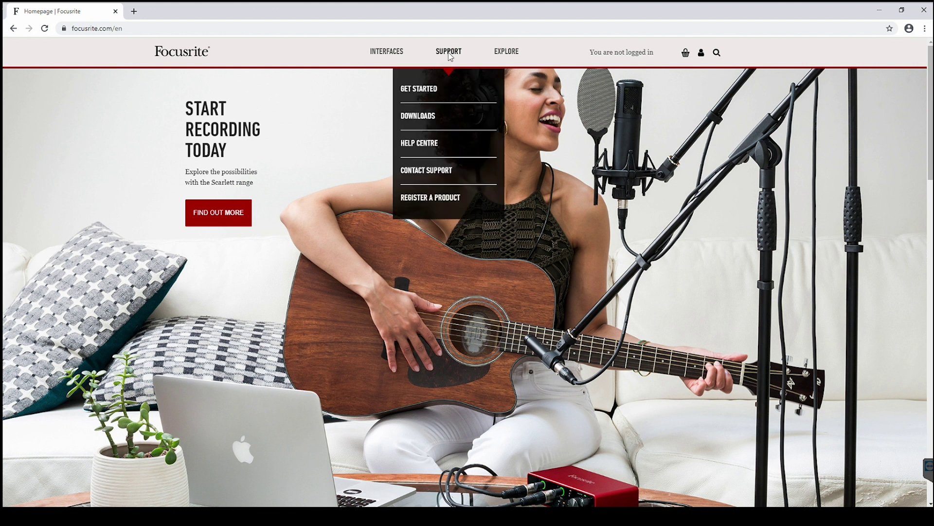
{"action": "left_click", "coordinate": [426, 111]}
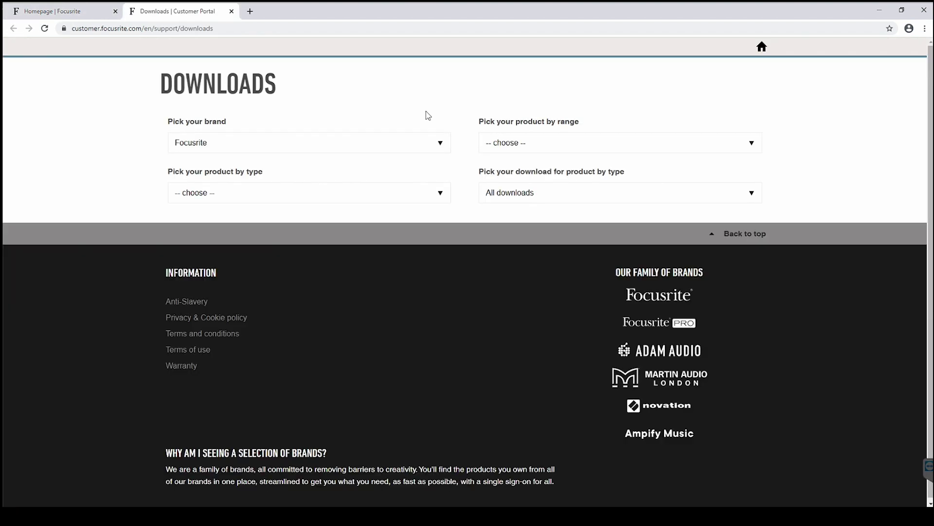
{"action": "left_click", "coordinate": [522, 144]}
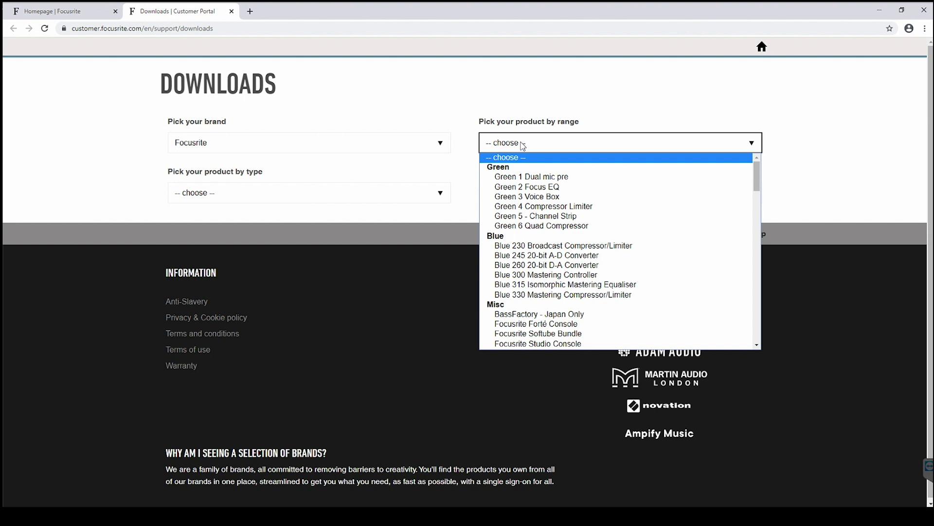
{"action": "scroll", "coordinate": [536, 316], "scroll_direction": "down", "scroll_amount": 10}
{"action": "left_click", "coordinate": [539, 329]}
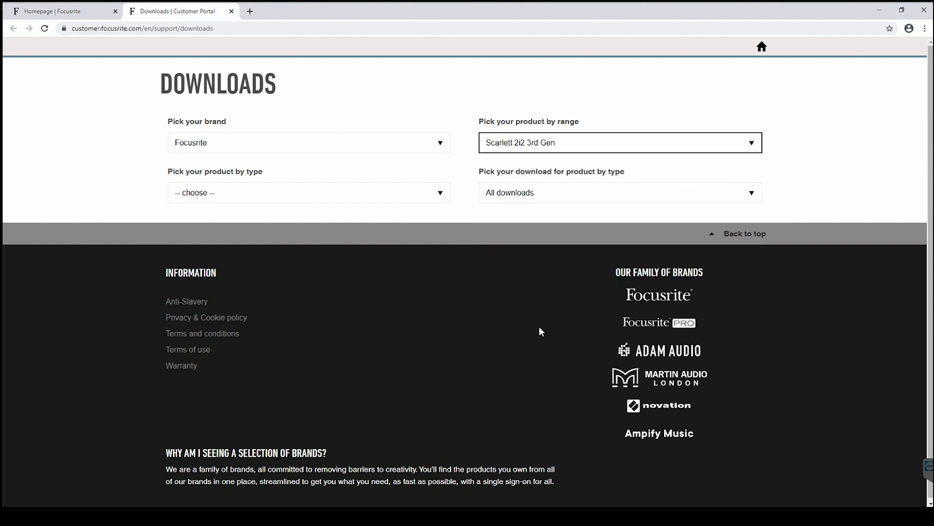
{"action": "left_click", "coordinate": [540, 195]}
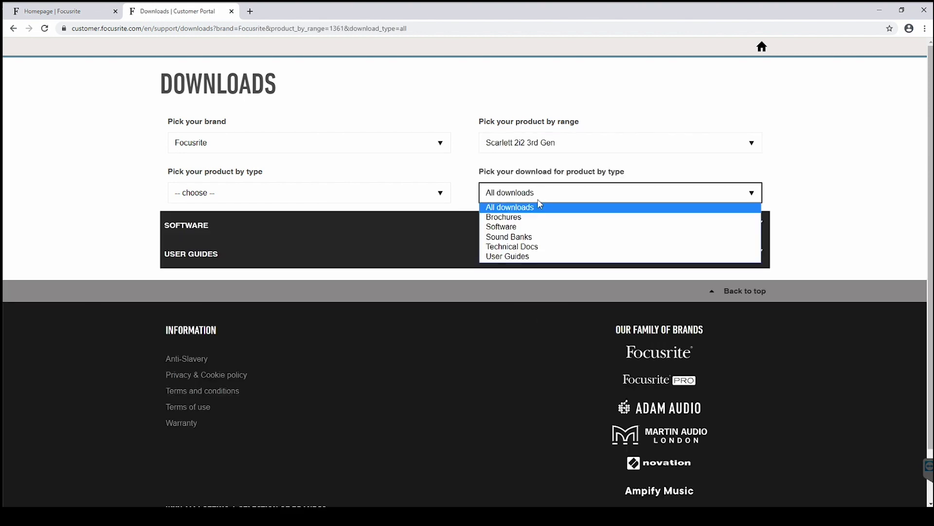
{"action": "left_click", "coordinate": [533, 226]}
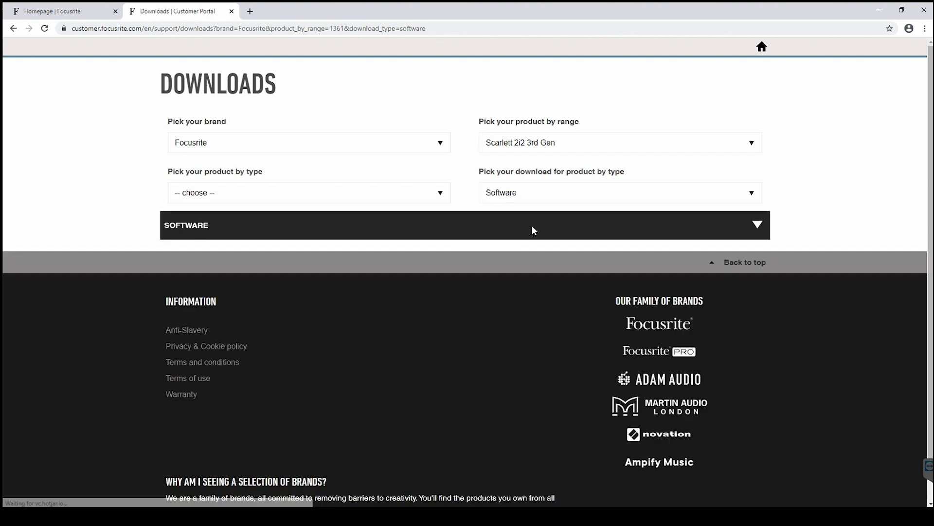
{"action": "left_click", "coordinate": [452, 226]}
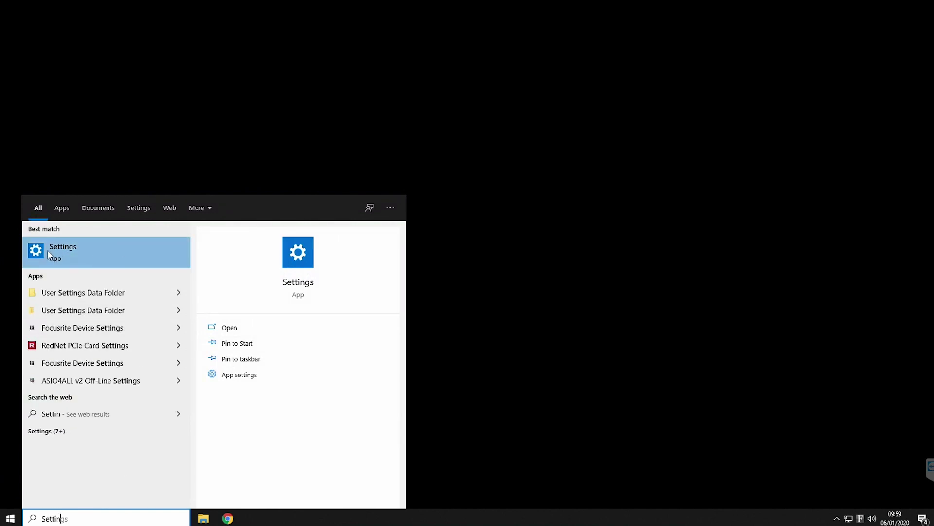
- Go to System > Storage in Windows Settings to view Local Disk (C:) usage
{"action": "left_click", "coordinate": [63, 251]}
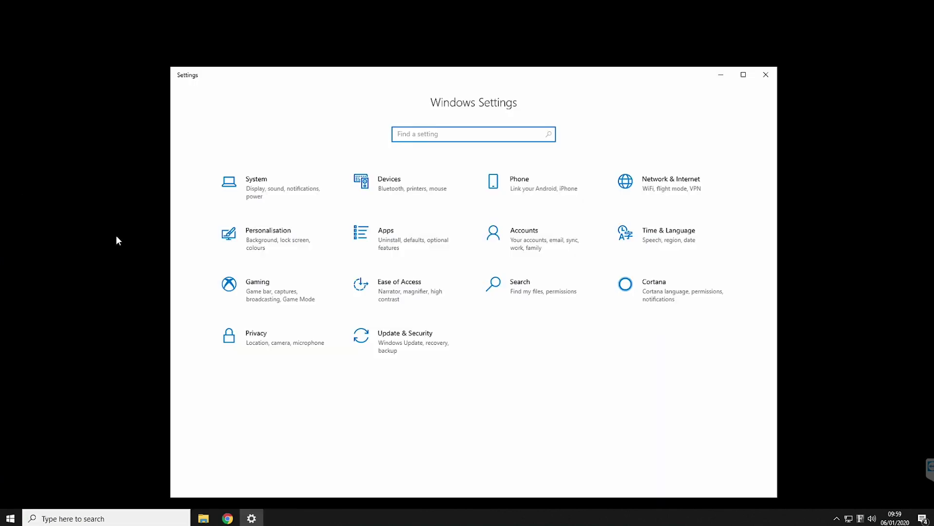
{"action": "left_click", "coordinate": [263, 194]}
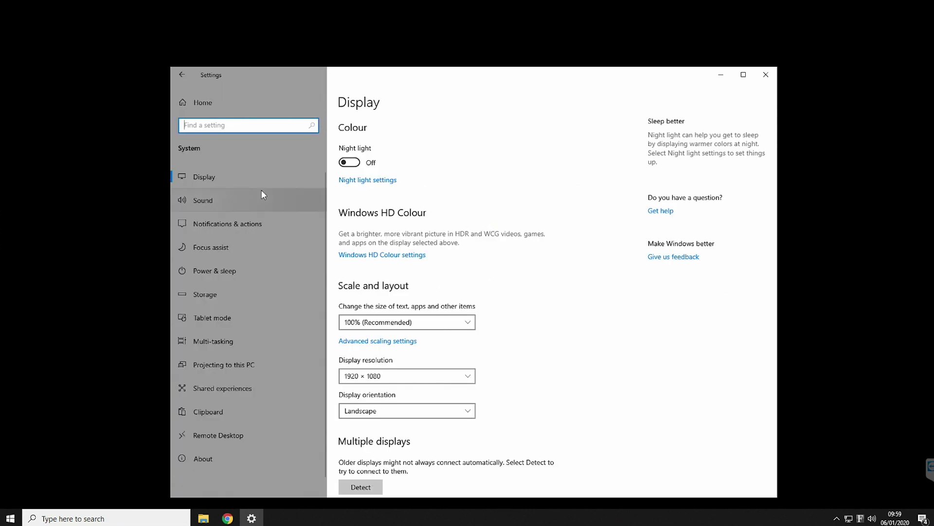
{"action": "left_click", "coordinate": [215, 297]}
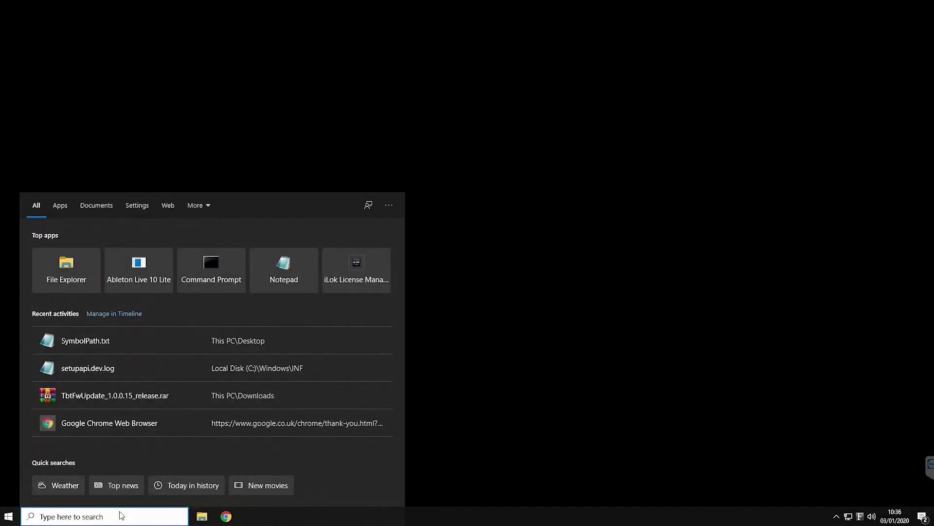
- Open the Balanced plan's advanced power settings through an 'edit' power plan search
{"action": "type", "text": "edit power plan"}
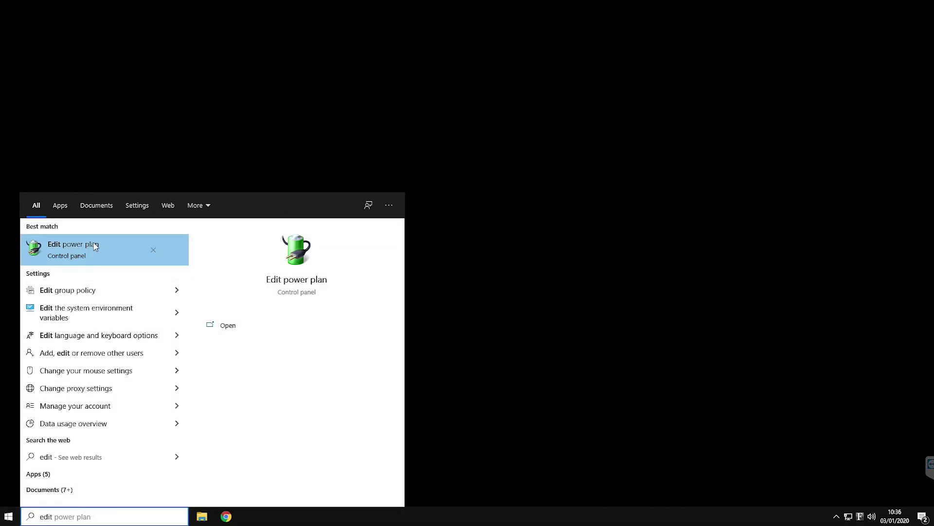
{"action": "left_click", "coordinate": [95, 247]}
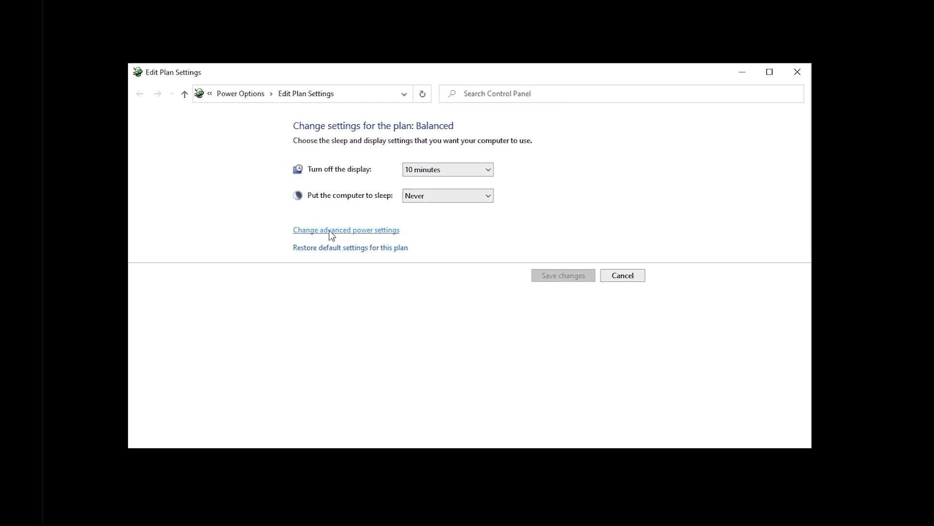
{"action": "left_click", "coordinate": [330, 231]}
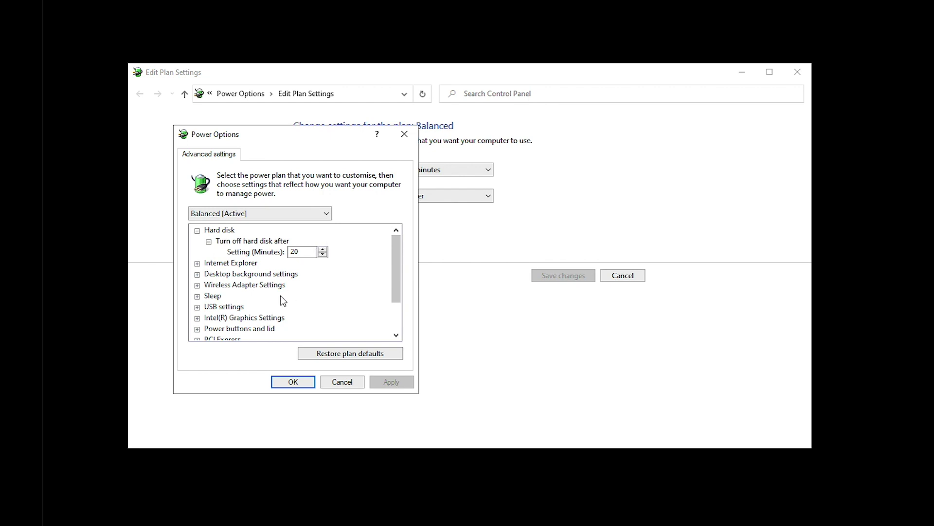
- Set USB settings > USB selective suspend to Disabled and confirm with OK
{"action": "left_click", "coordinate": [198, 307]}
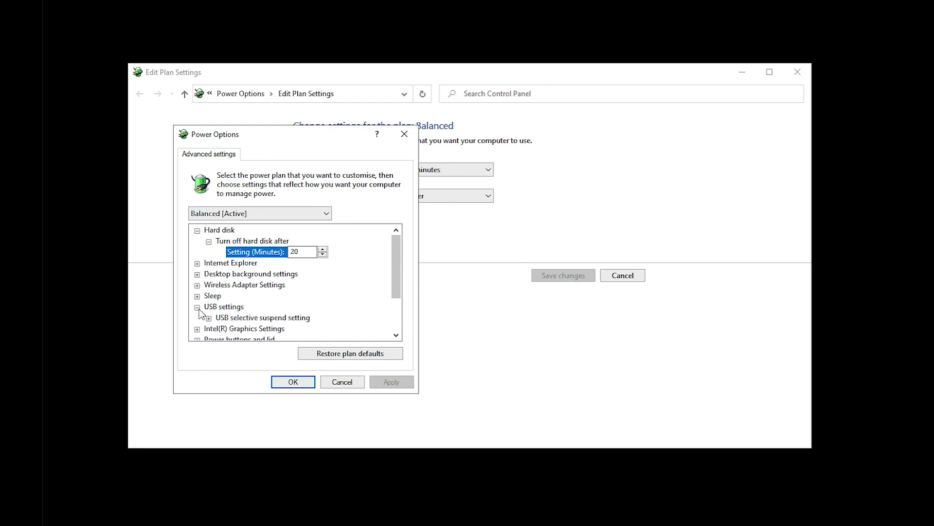
{"action": "left_click", "coordinate": [209, 319]}
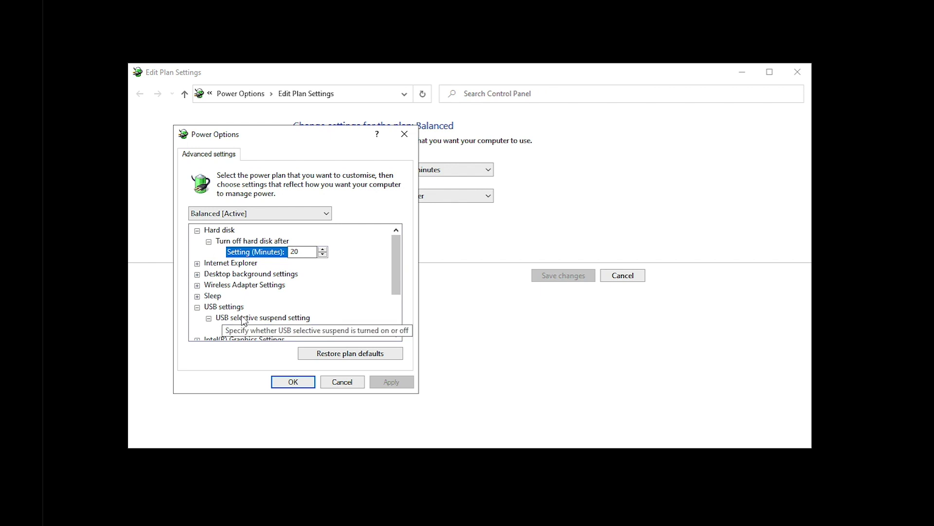
{"action": "left_click", "coordinate": [264, 329]}
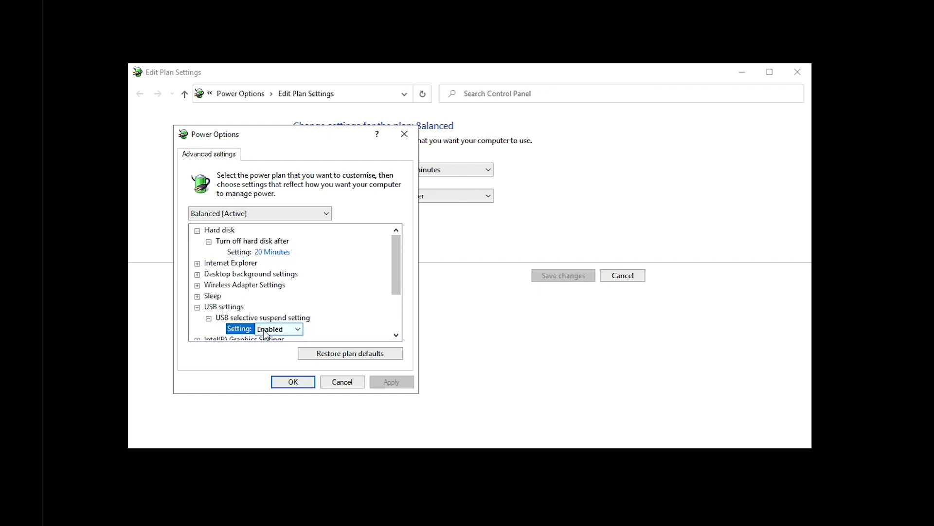
{"action": "left_click", "coordinate": [269, 331]}
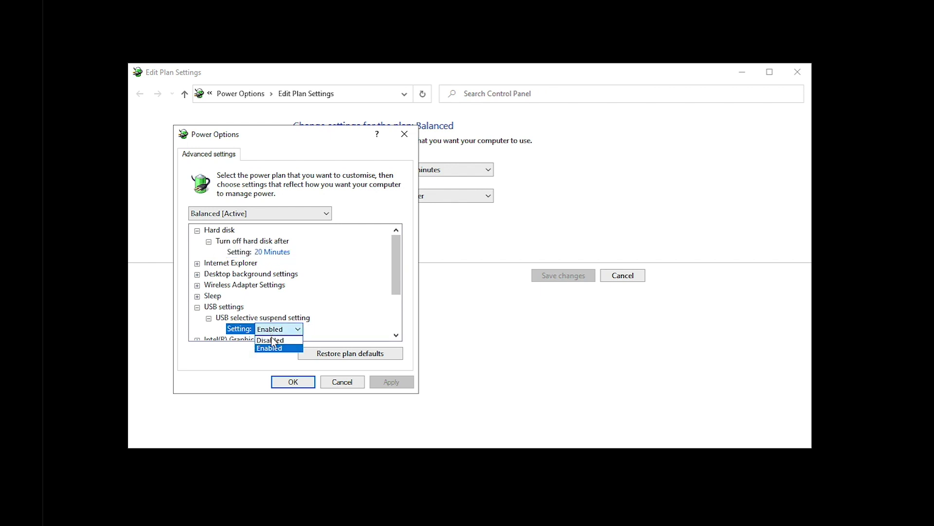
{"action": "left_click", "coordinate": [272, 340]}
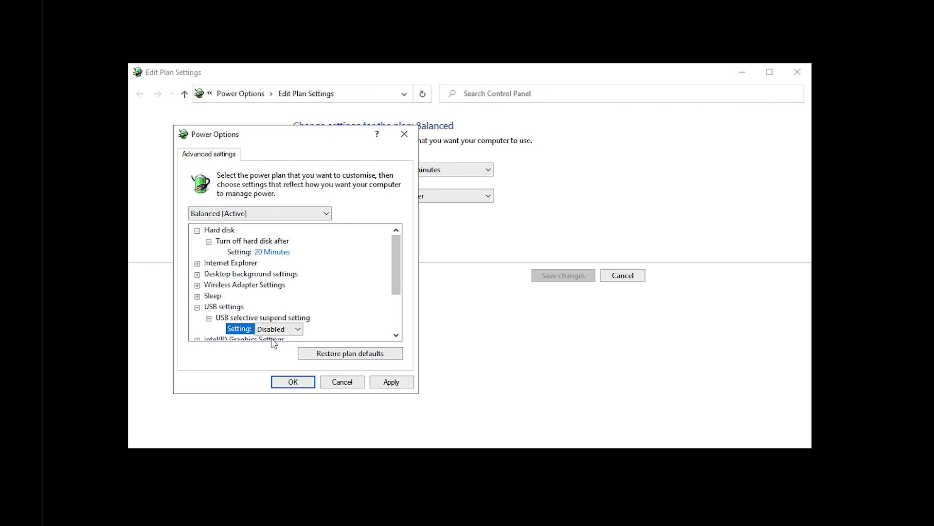
{"action": "left_click", "coordinate": [289, 384]}
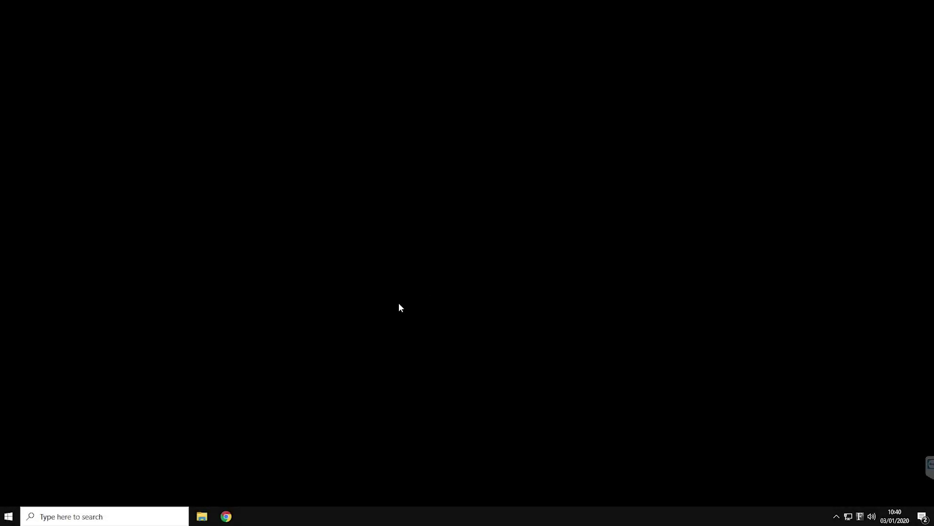
- Launch Task Manager from a 'task' search and view its Start-up list
{"action": "left_click", "coordinate": [121, 517]}
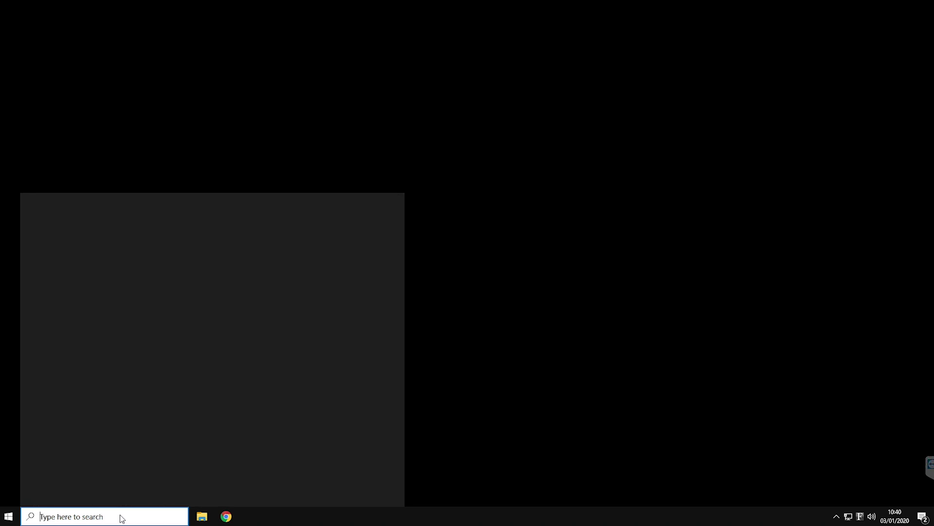
{"action": "type", "text": "task"}
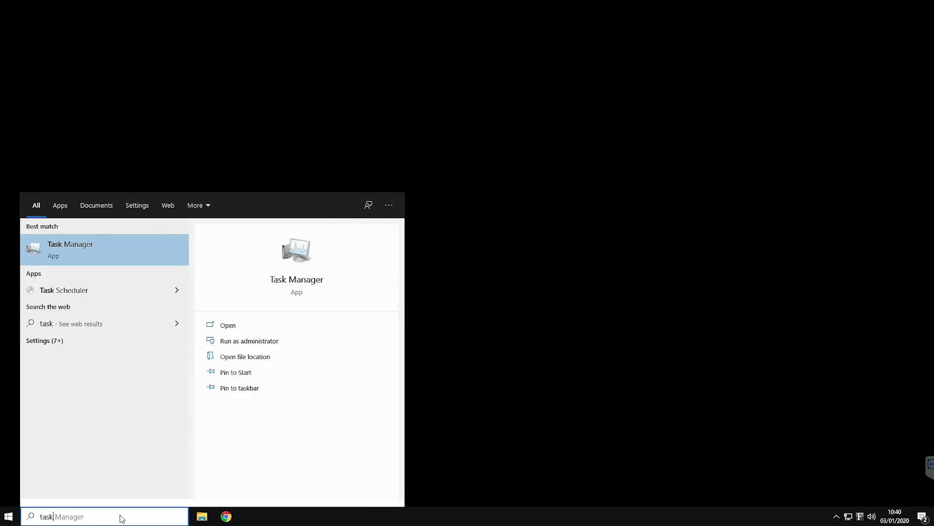
{"action": "left_click", "coordinate": [127, 253]}
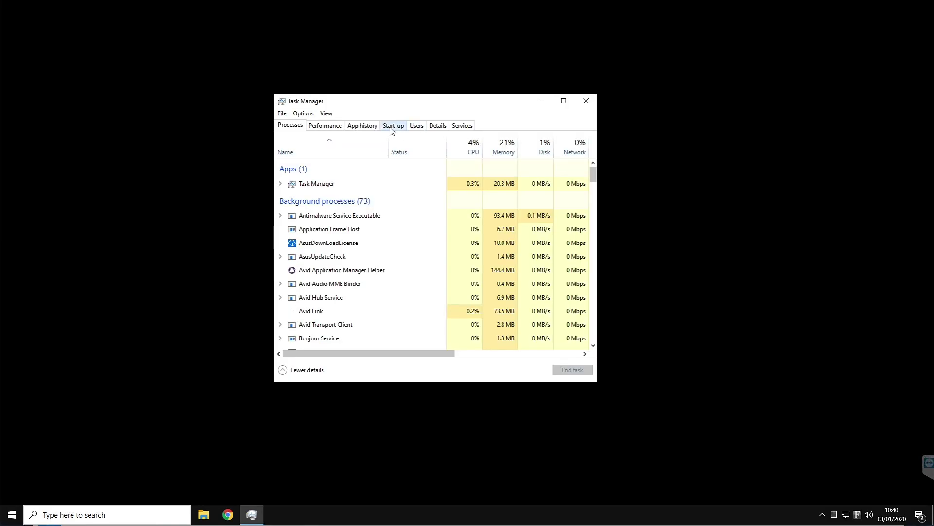
{"action": "left_click", "coordinate": [392, 128]}
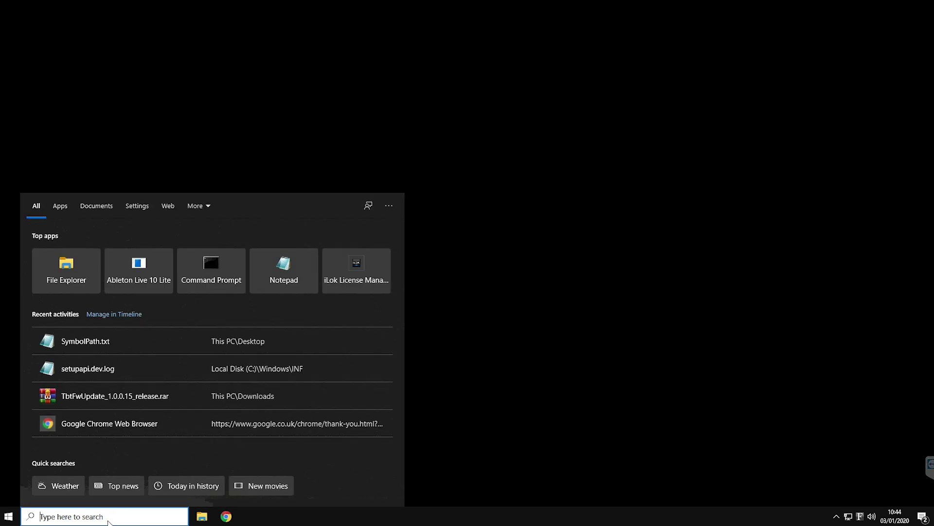
- Open the Sound settings from Control Panel's Hardware and Sound section
{"action": "type", "text": "Control"}
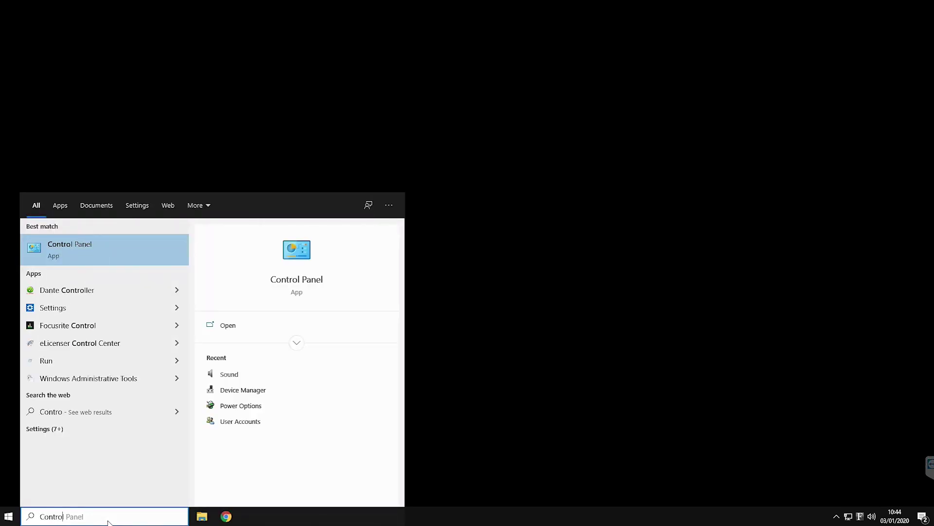
{"action": "left_click", "coordinate": [89, 246]}
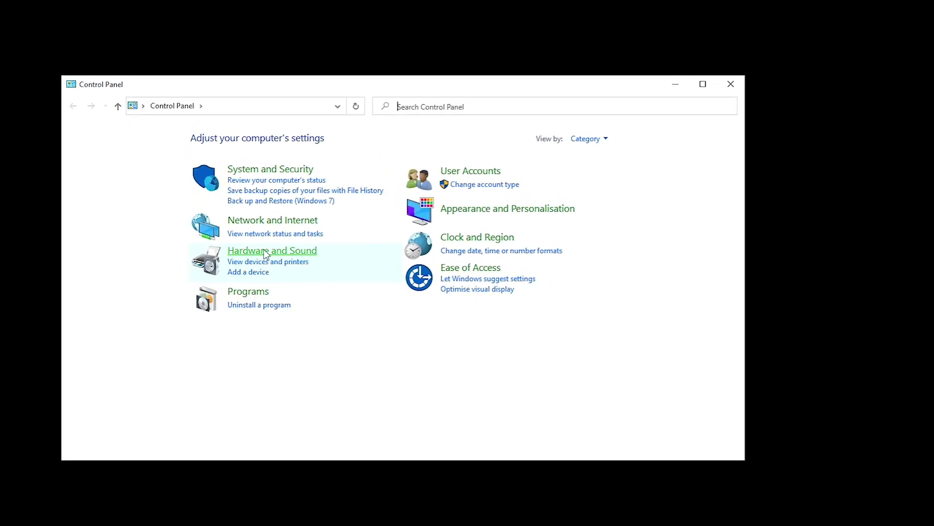
{"action": "left_click", "coordinate": [264, 250]}
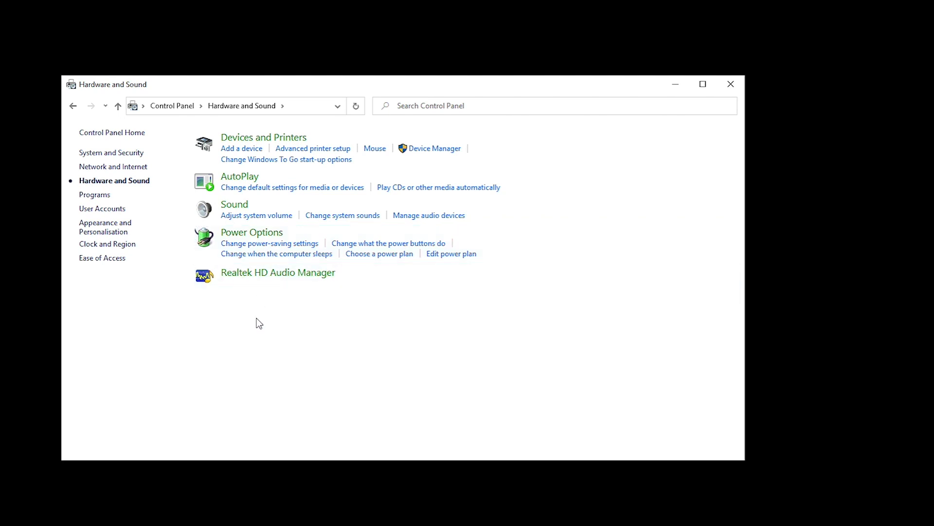
{"action": "left_click", "coordinate": [240, 205]}
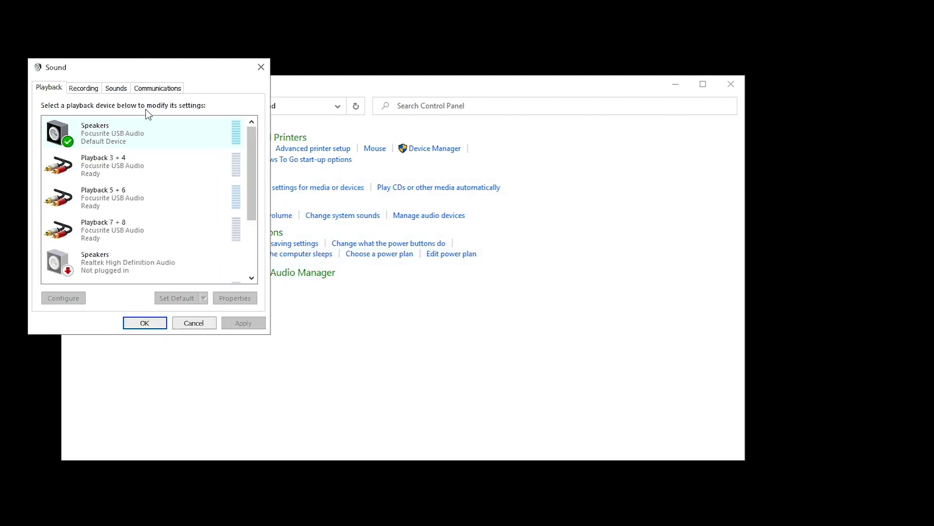
- Choose the No Sounds scheme on the Sounds tab and confirm with OK
{"action": "left_click", "coordinate": [119, 89]}
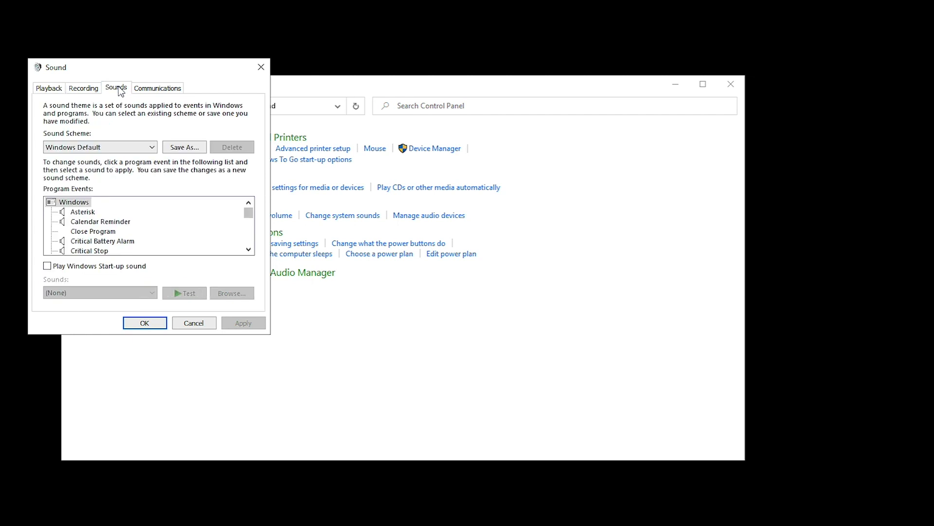
{"action": "left_click", "coordinate": [109, 150]}
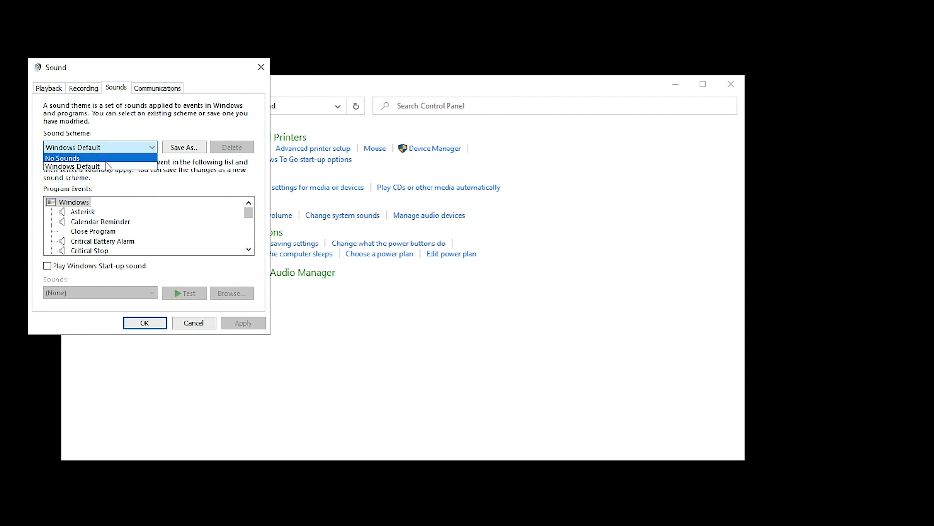
{"action": "left_click", "coordinate": [107, 162]}
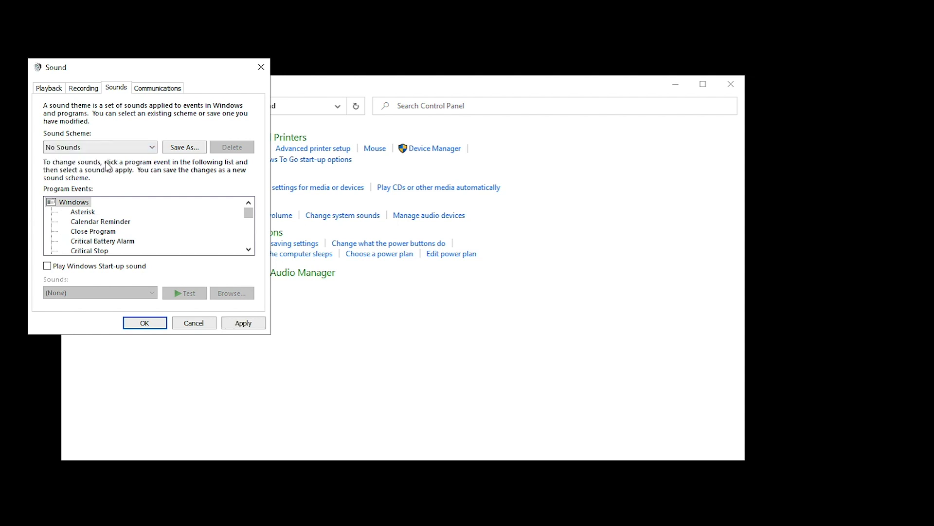
{"action": "left_click", "coordinate": [142, 325]}
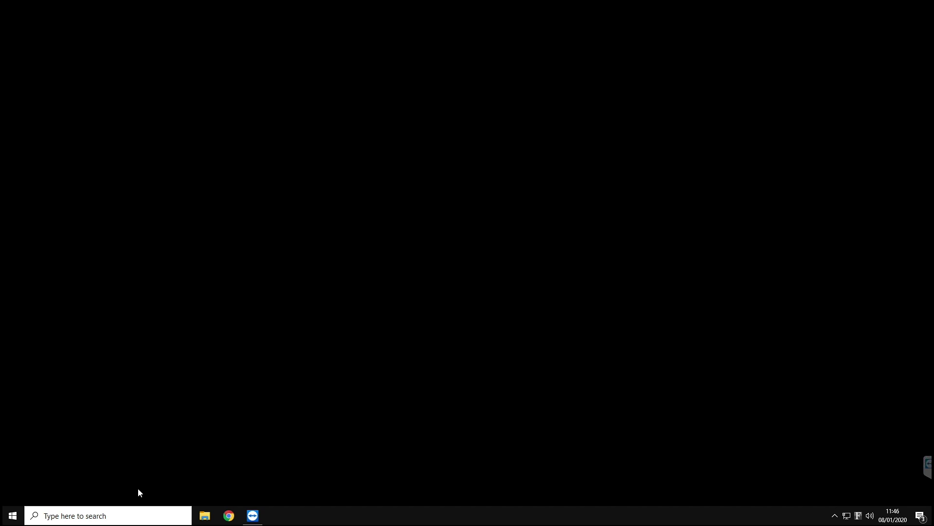
- Reach the full Power Options via Power & sleep settings' additional power settings
{"action": "left_click", "coordinate": [132, 519]}
{"action": "type", "text": "Power"}
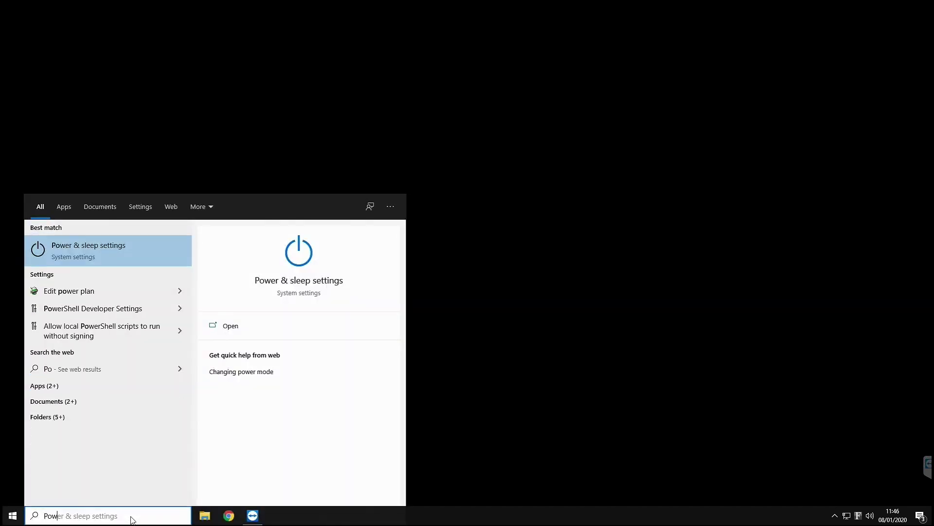
{"action": "left_click", "coordinate": [88, 247]}
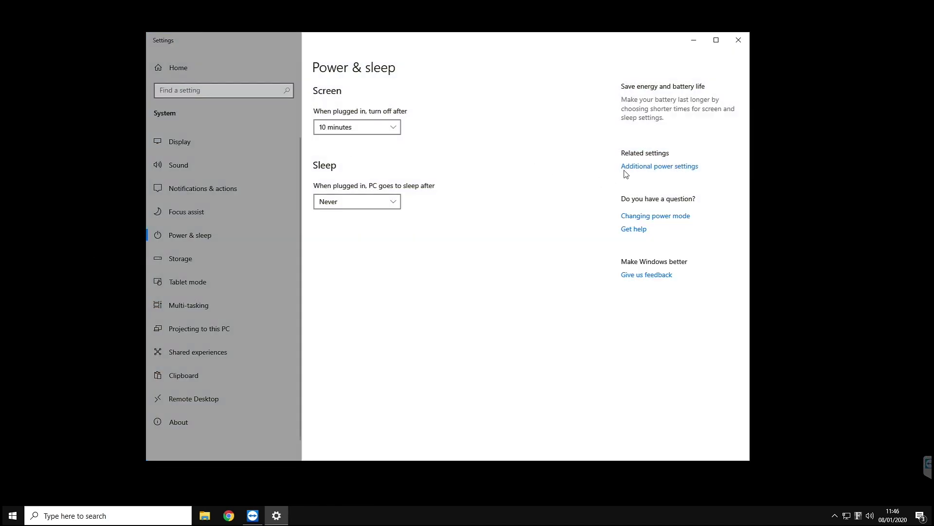
{"action": "left_click", "coordinate": [646, 169]}
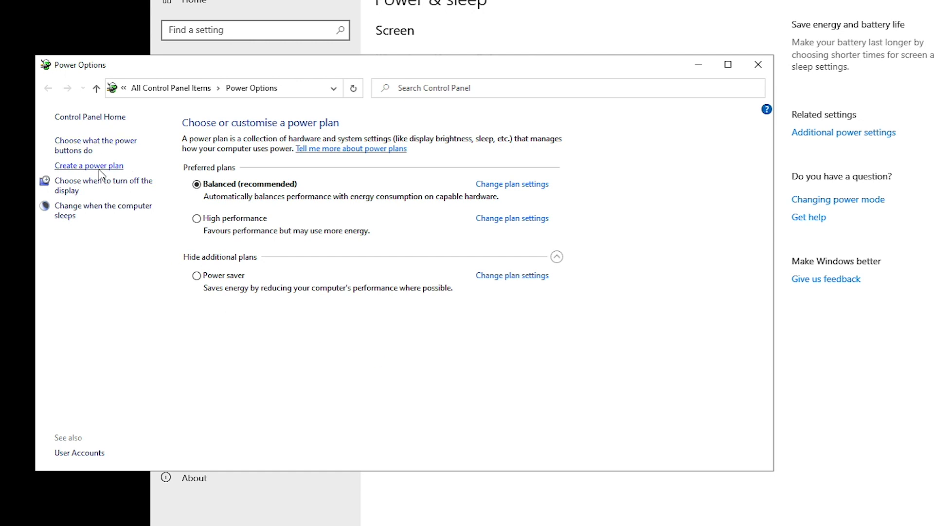
- Start a new High performance-based power plan named 'Audio Workstation'
{"action": "left_click", "coordinate": [78, 166]}
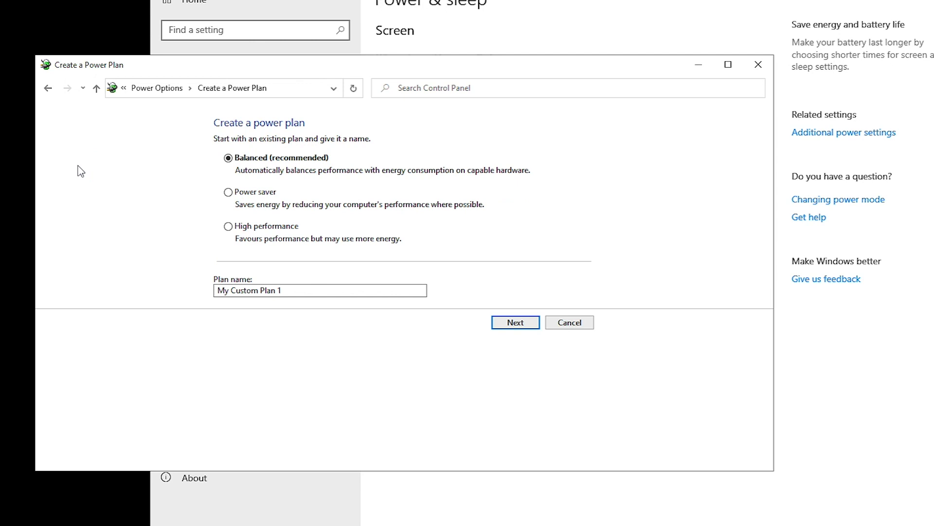
{"action": "left_click", "coordinate": [247, 230]}
{"action": "left_click", "coordinate": [287, 290]}
{"action": "left_click_drag", "start_coordinate": [287, 290], "coordinate": [369, 306]}
{"action": "left_click", "coordinate": [215, 295]}
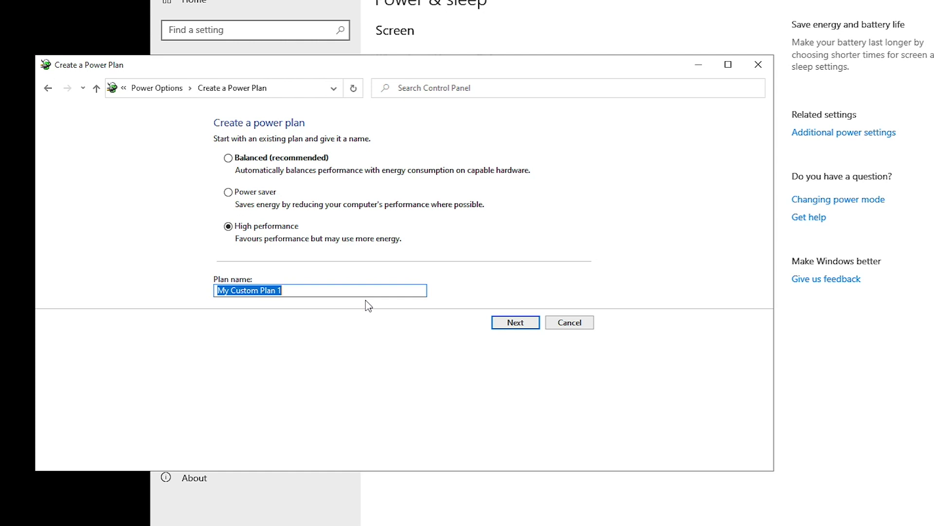
{"action": "key", "text": "BackSpace"}
{"action": "type", "text": "Audio Workstation"}
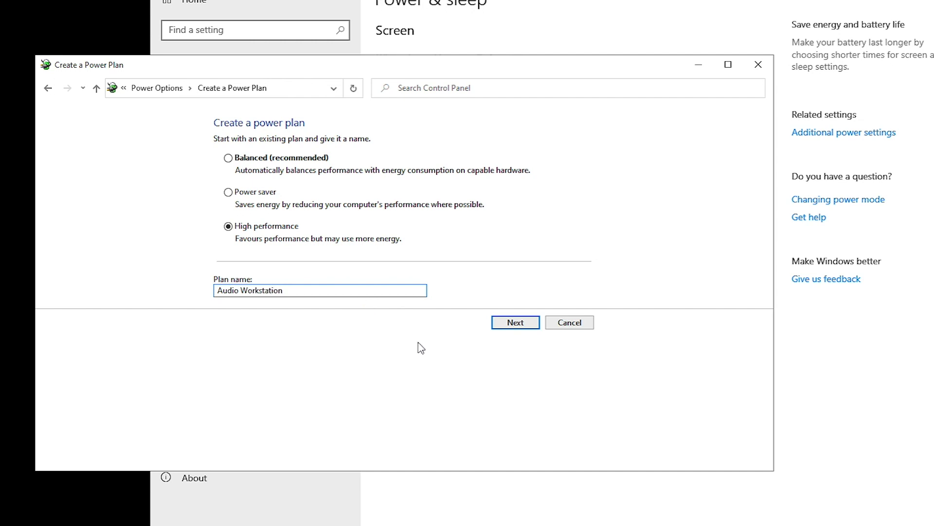
{"action": "left_click", "coordinate": [520, 325]}
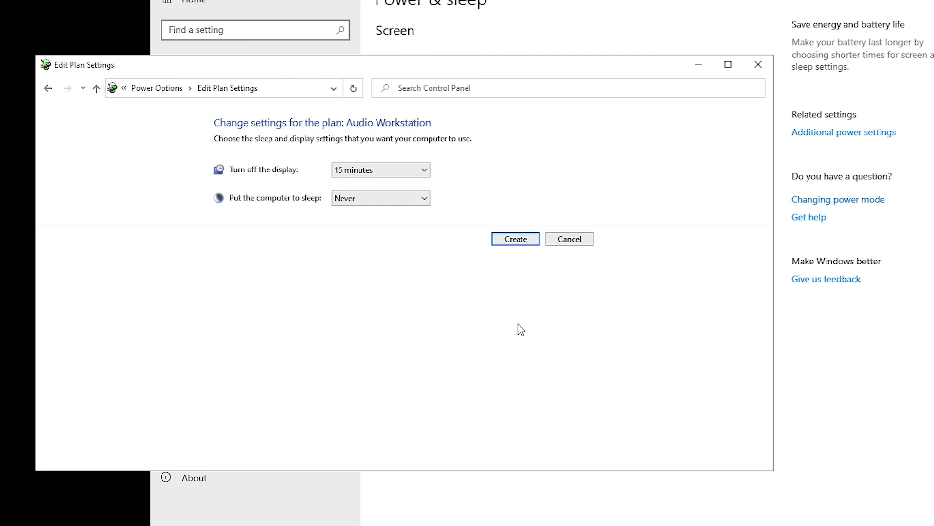
- Set display turn-off and sleep to Never, then create the plan
{"action": "left_click", "coordinate": [387, 175]}
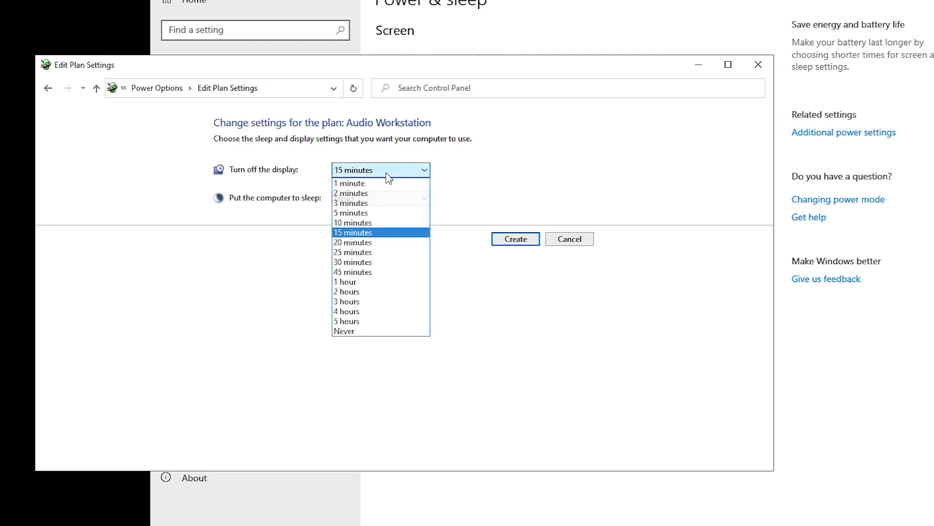
{"action": "left_click", "coordinate": [361, 333]}
{"action": "left_click", "coordinate": [368, 202]}
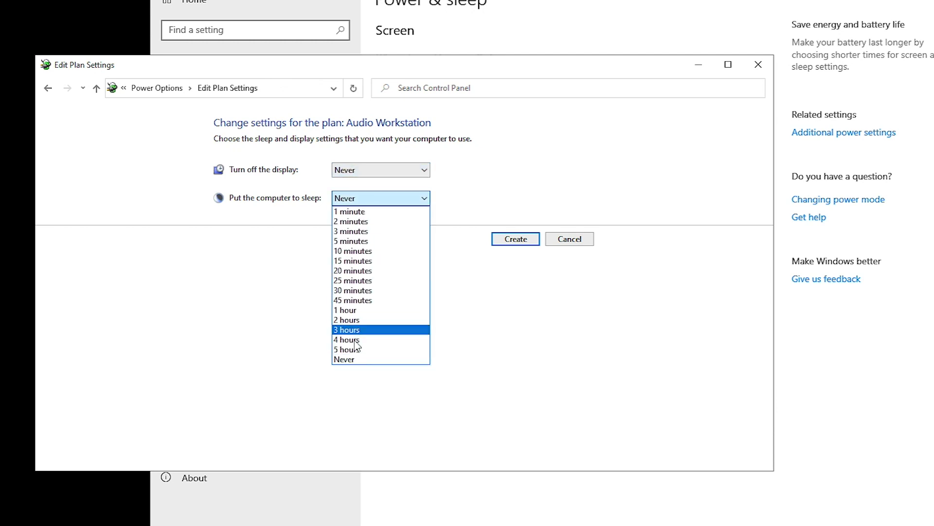
{"action": "left_click", "coordinate": [355, 361]}
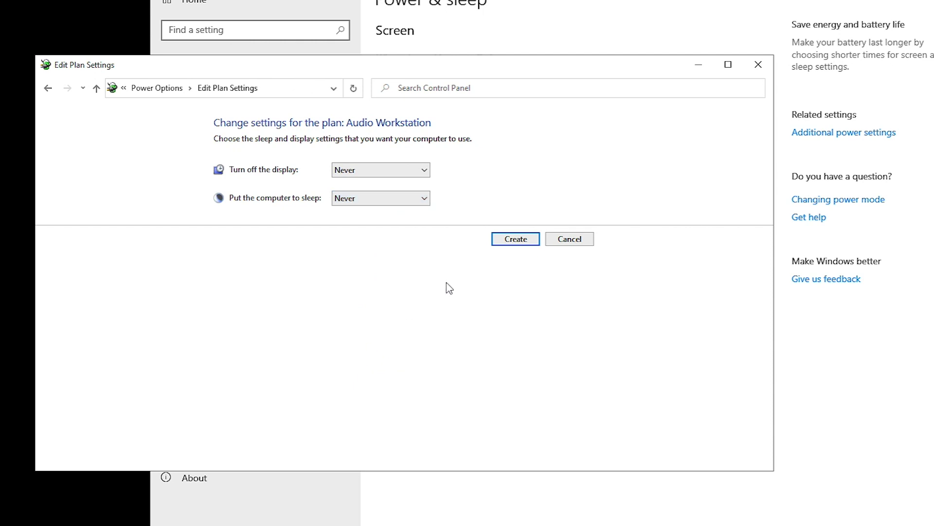
{"action": "left_click", "coordinate": [511, 243]}
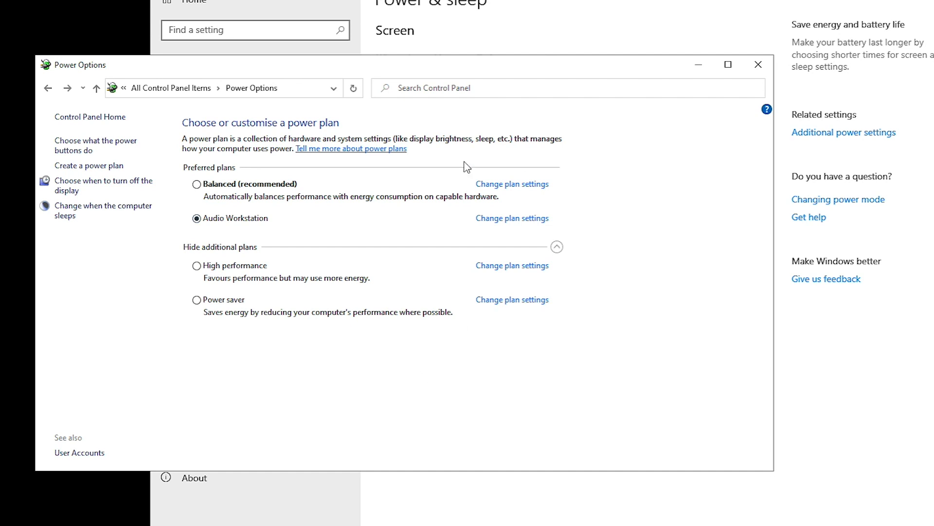
- Open Audio Workstation's plan settings, then its advanced power settings
{"action": "left_click", "coordinate": [501, 218]}
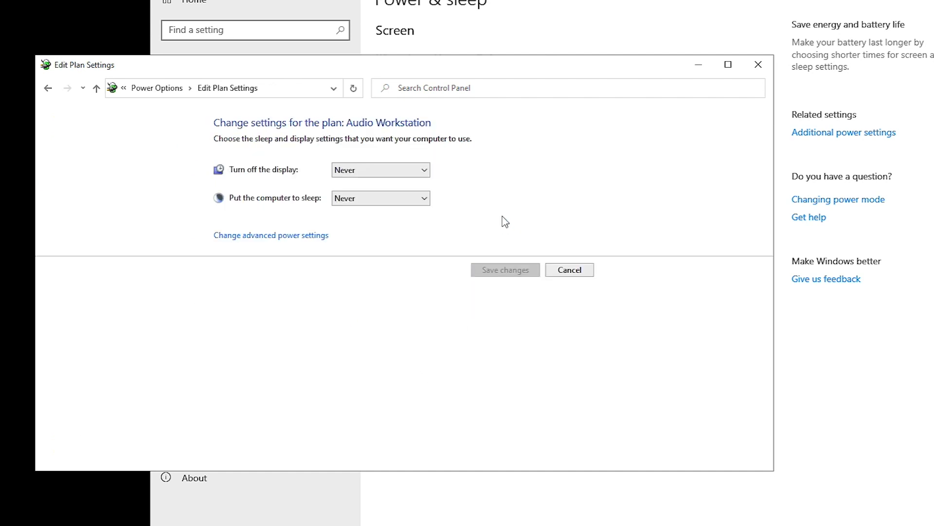
{"action": "left_click", "coordinate": [273, 236]}
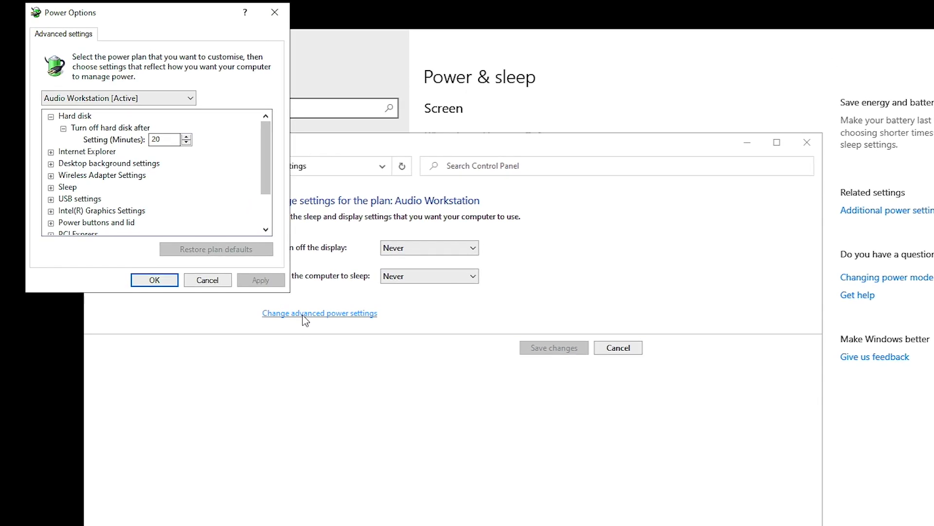
- Change USB settings > USB selective suspend setting to Disabled for Audio Workstation
{"action": "left_click", "coordinate": [50, 200]}
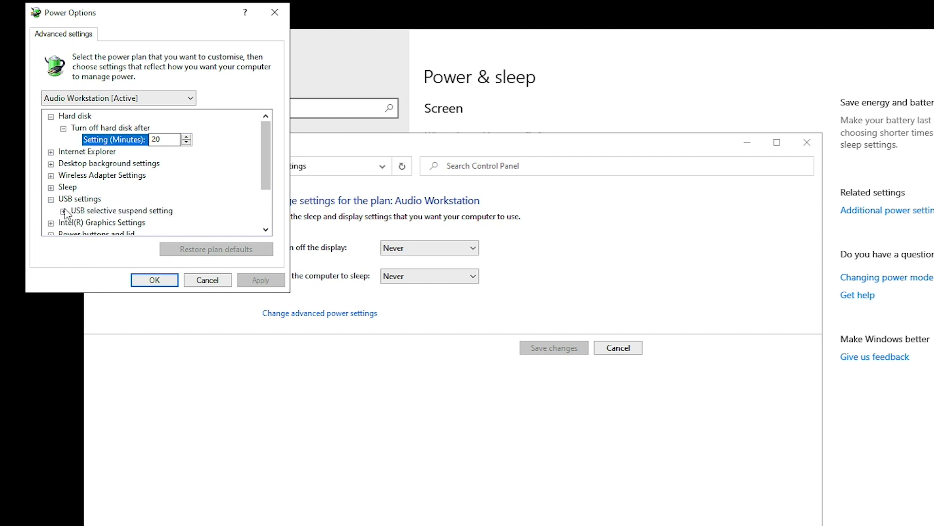
{"action": "left_click", "coordinate": [64, 211]}
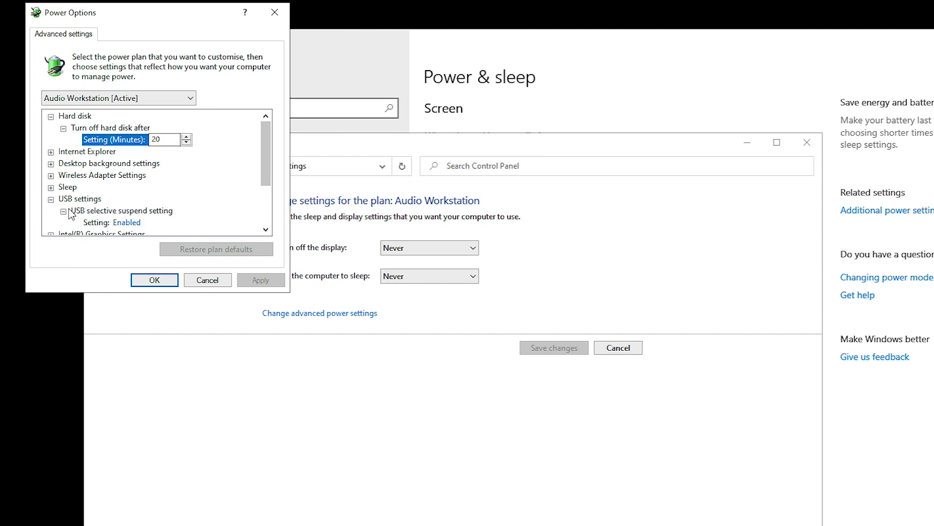
{"action": "left_click", "coordinate": [101, 224]}
{"action": "left_click", "coordinate": [132, 224]}
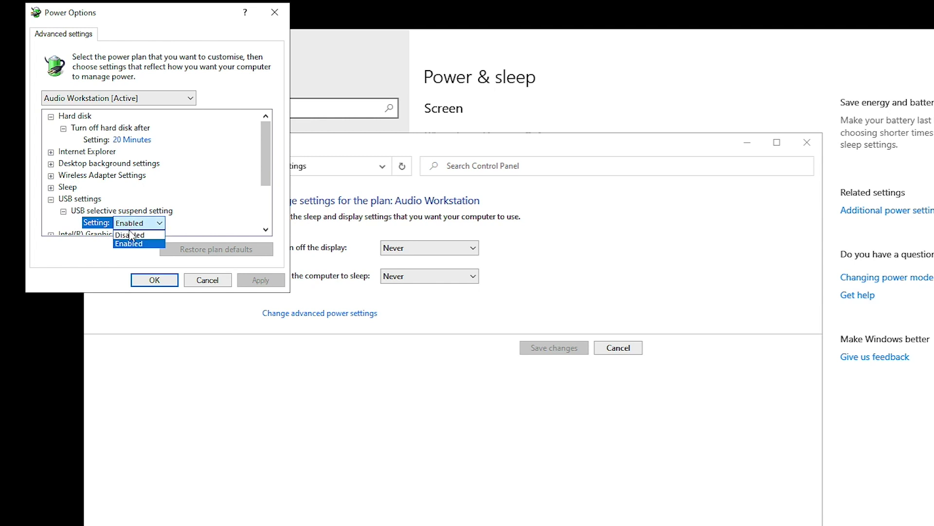
{"action": "left_click", "coordinate": [132, 235]}
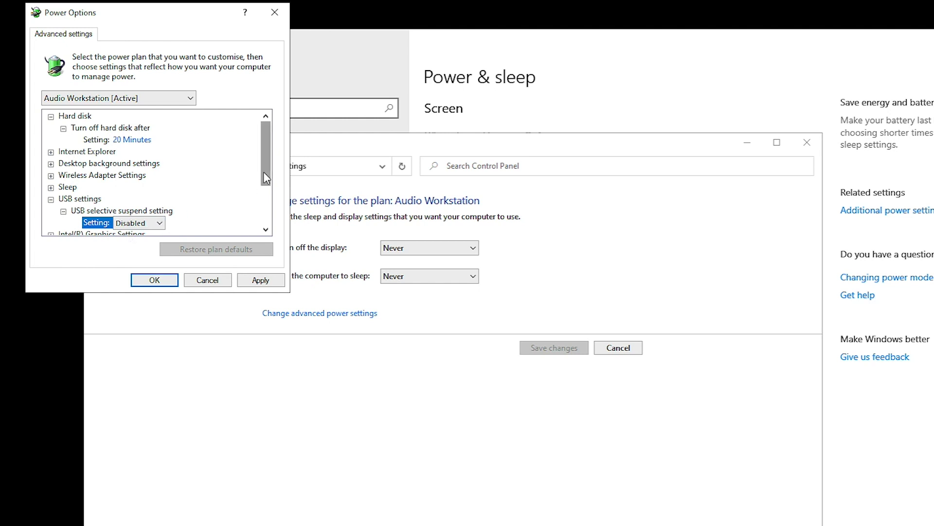
- Raise Minimum processor state from 5% to 100%
{"action": "scroll", "coordinate": [265, 184], "scroll_direction": "down", "scroll_amount": 1}
{"action": "left_click_drag", "start_coordinate": [265, 193], "coordinate": [264, 211]}
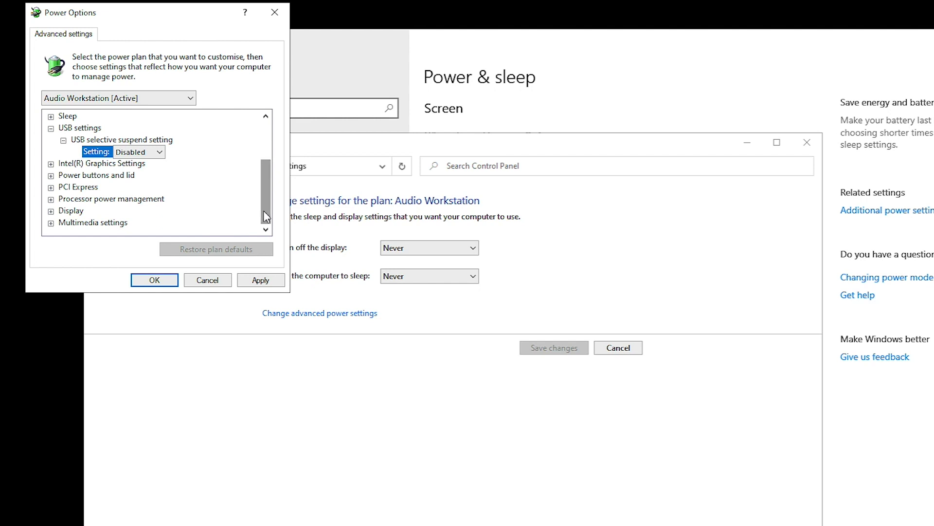
{"action": "left_click", "coordinate": [51, 199]}
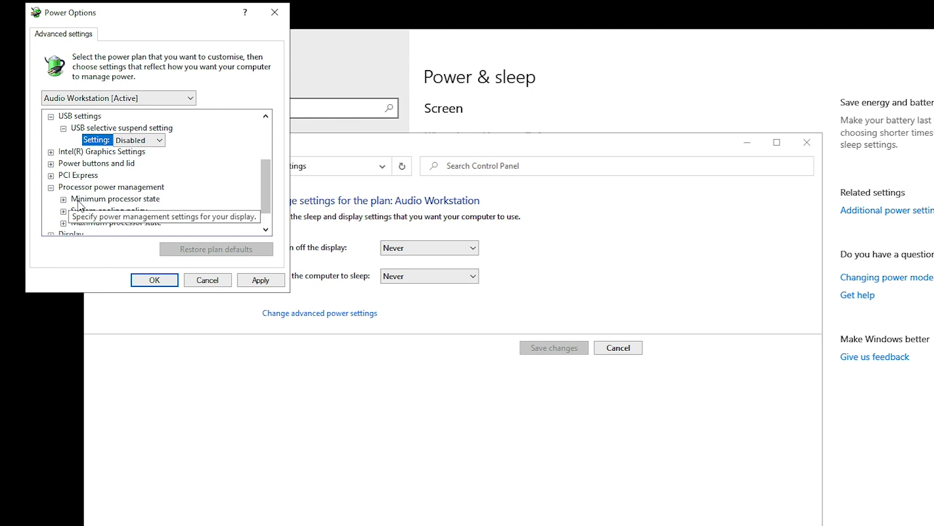
{"action": "left_click", "coordinate": [63, 200]}
{"action": "left_click", "coordinate": [118, 211]}
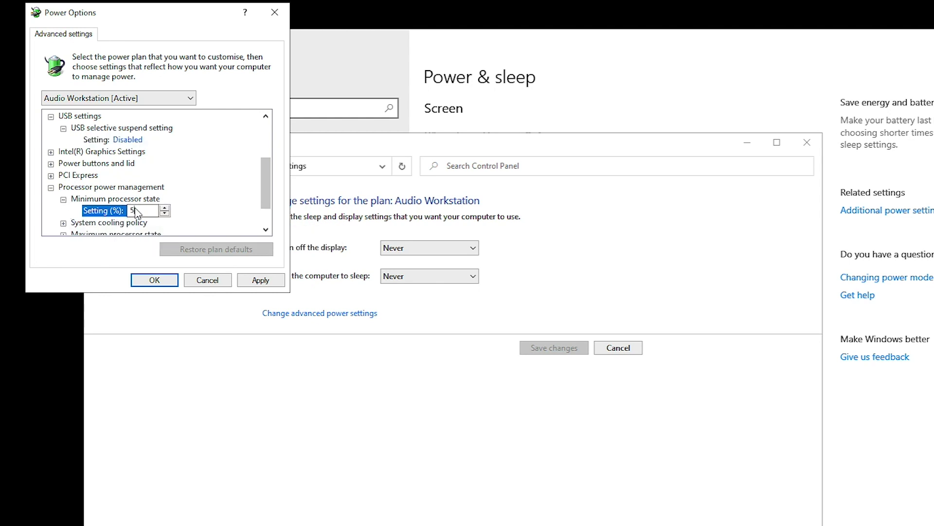
{"action": "double_click", "coordinate": [137, 211]}
{"action": "type", "text": "100"}
{"action": "left_click", "coordinate": [91, 224]}
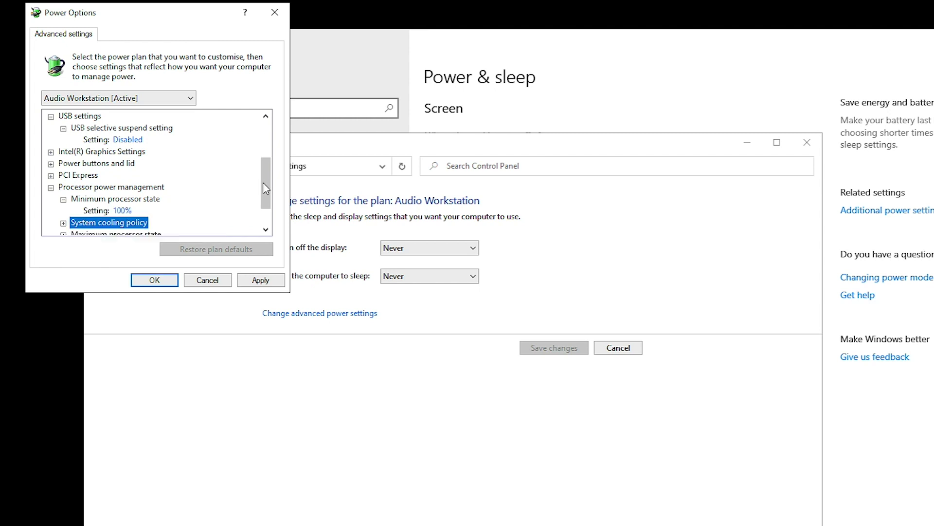
- Raise Maximum processor state from 90% to 100% and apply with OK
{"action": "scroll", "coordinate": [267, 190], "scroll_direction": "down", "scroll_amount": 1}
{"action": "left_click", "coordinate": [69, 198]}
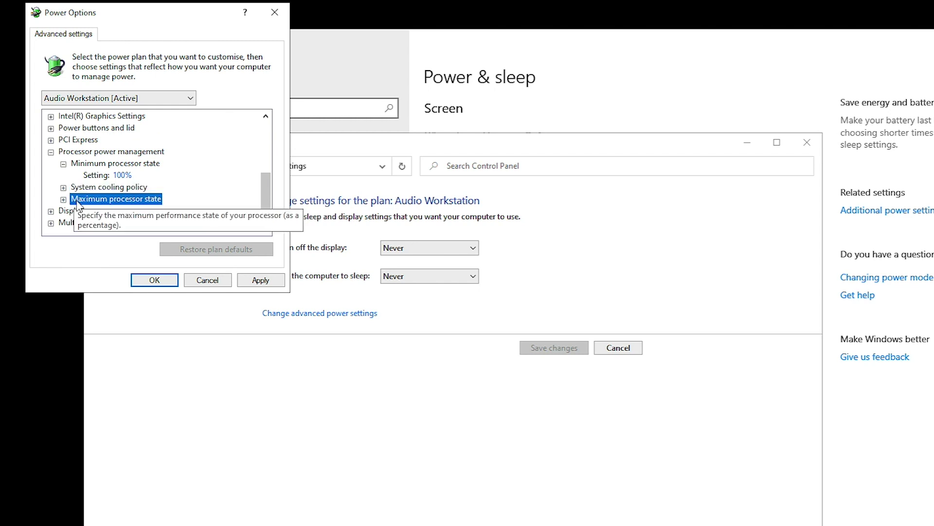
{"action": "left_click", "coordinate": [63, 199]}
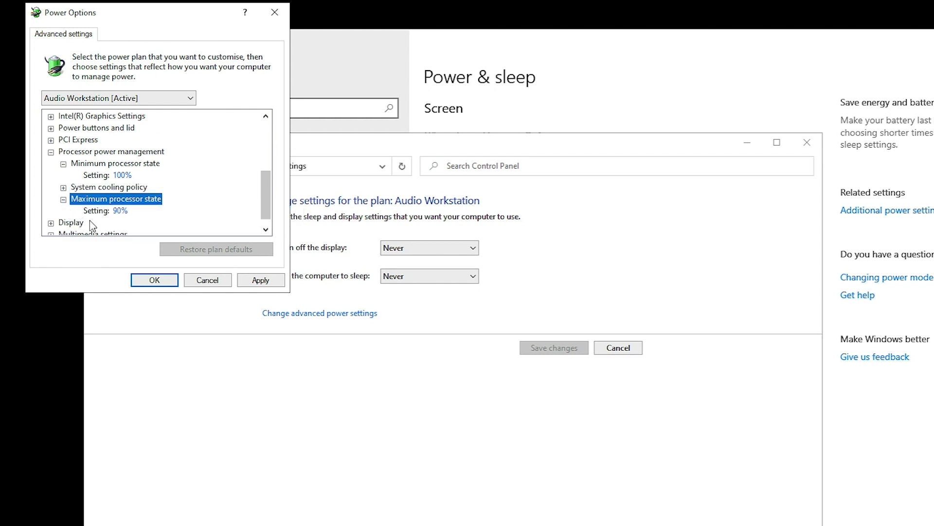
{"action": "left_click", "coordinate": [121, 212]}
{"action": "double_click", "coordinate": [133, 213]}
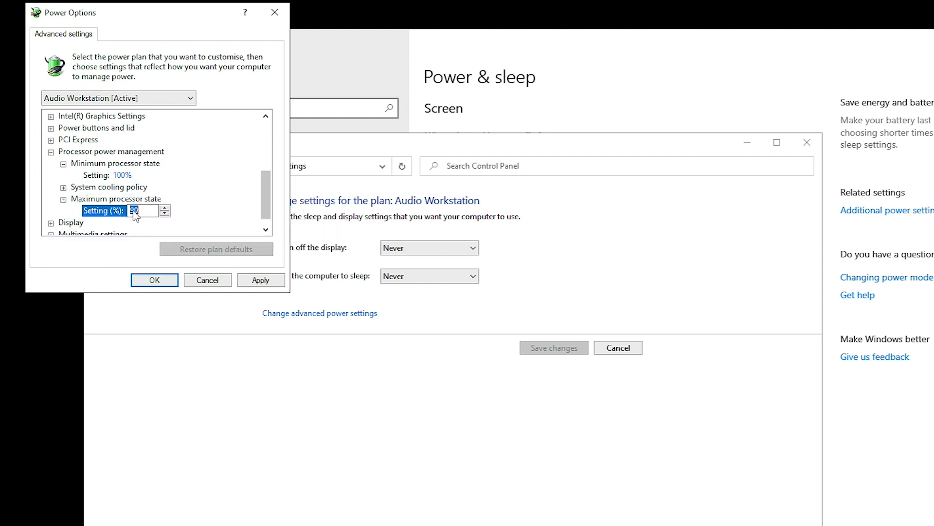
{"action": "type", "text": "100"}
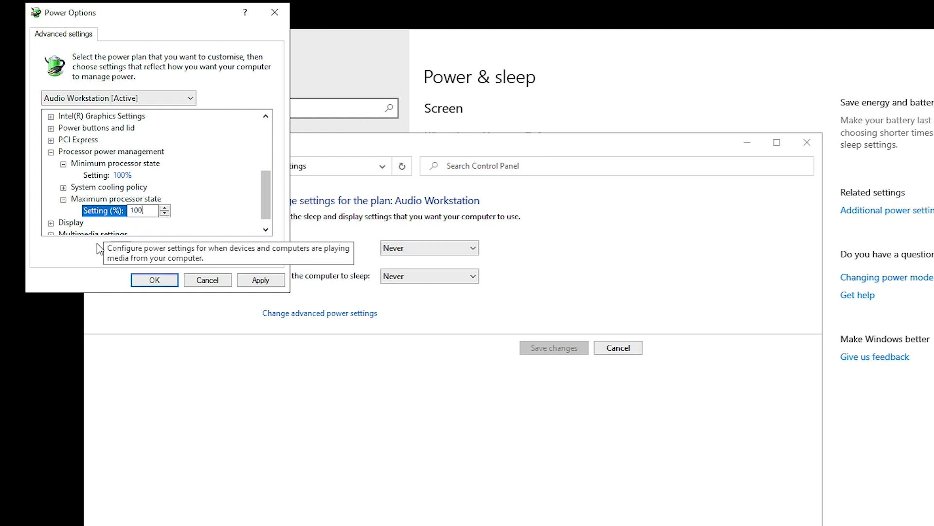
{"action": "left_click", "coordinate": [141, 285]}
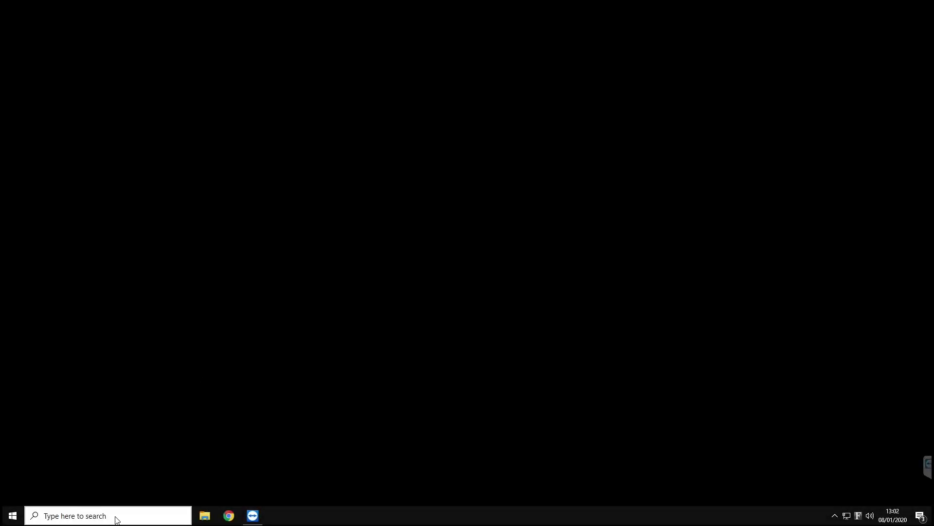
- Launch Device Manager from a 'device' search and expand Universal Serial Bus controllers
{"action": "left_click", "coordinate": [116, 518]}
{"action": "type", "text": "device"}
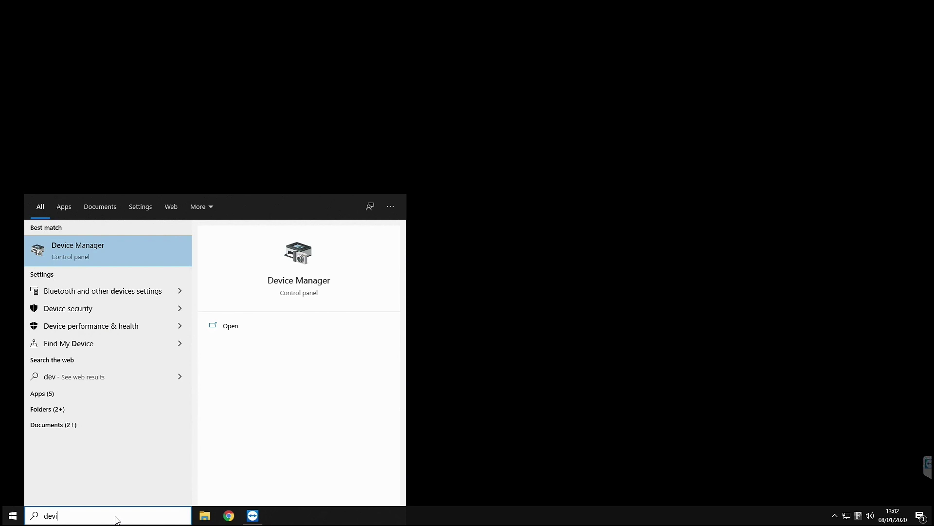
{"action": "left_click", "coordinate": [95, 247]}
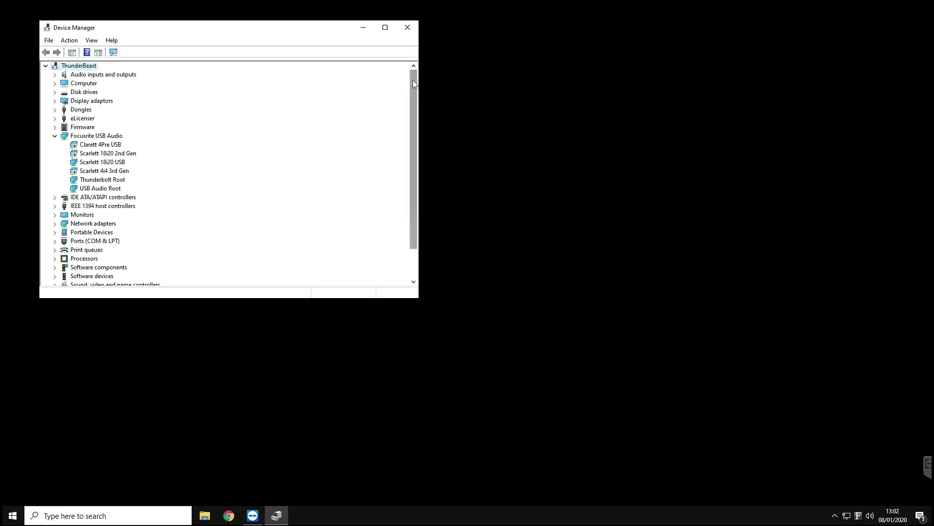
{"action": "left_click_drag", "start_coordinate": [413, 80], "coordinate": [410, 196]}
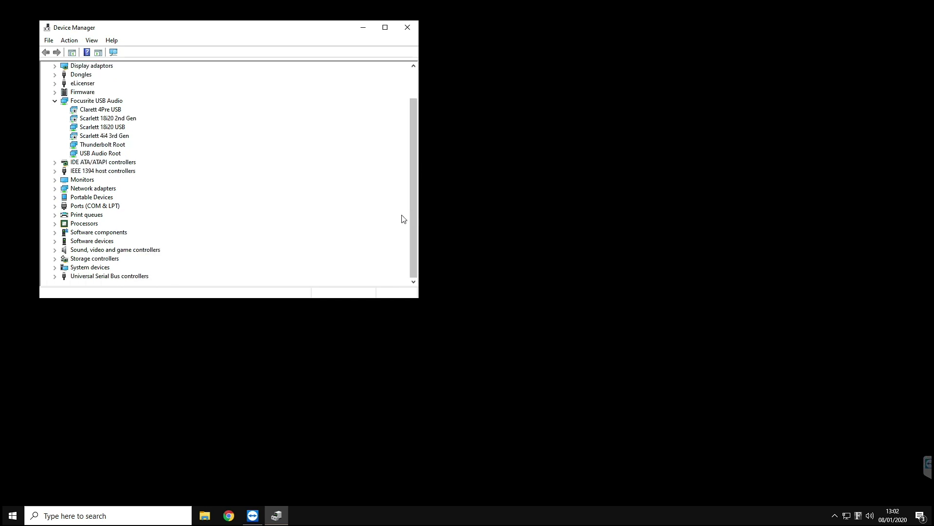
{"action": "left_click", "coordinate": [55, 277]}
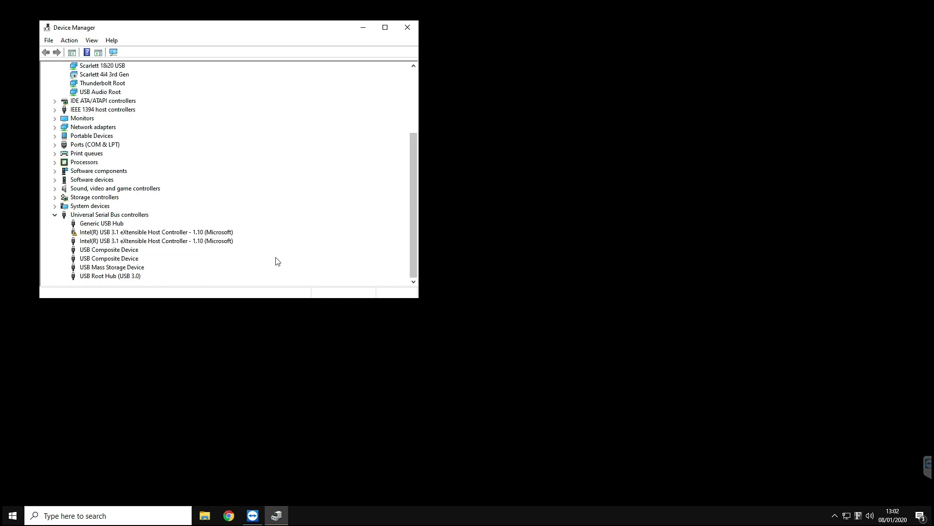
- Untick 'Allow the computer to turn off this device to save power' for the Generic USB Hub
{"action": "left_click", "coordinate": [108, 226]}
{"action": "right_click", "coordinate": [108, 224]}
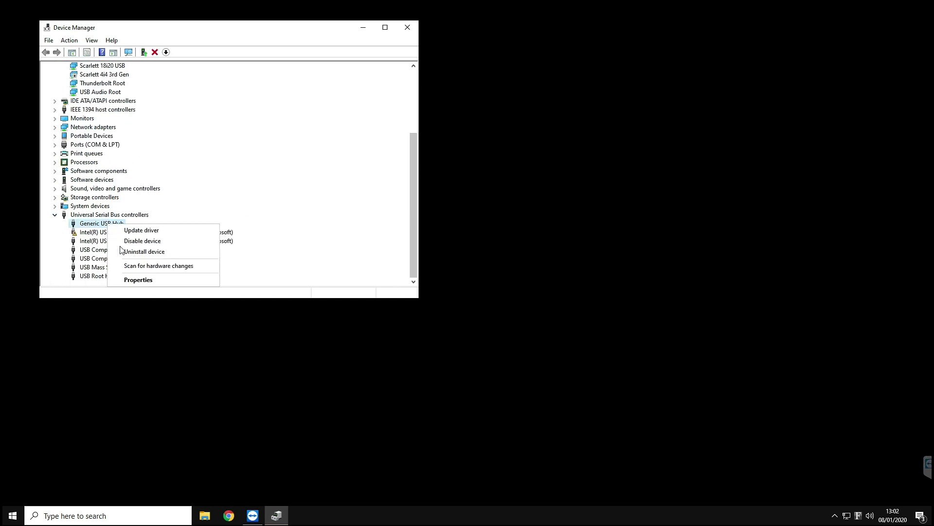
{"action": "left_click", "coordinate": [135, 280]}
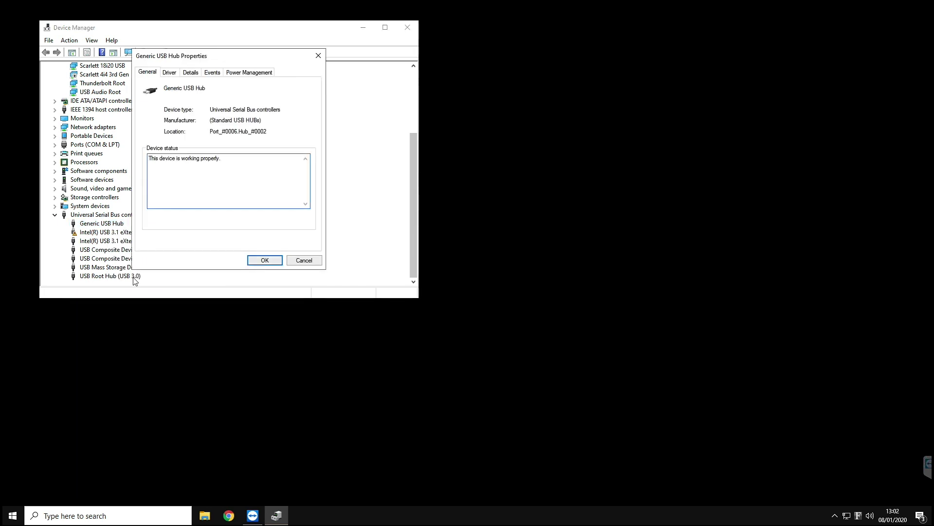
{"action": "left_click", "coordinate": [248, 76]}
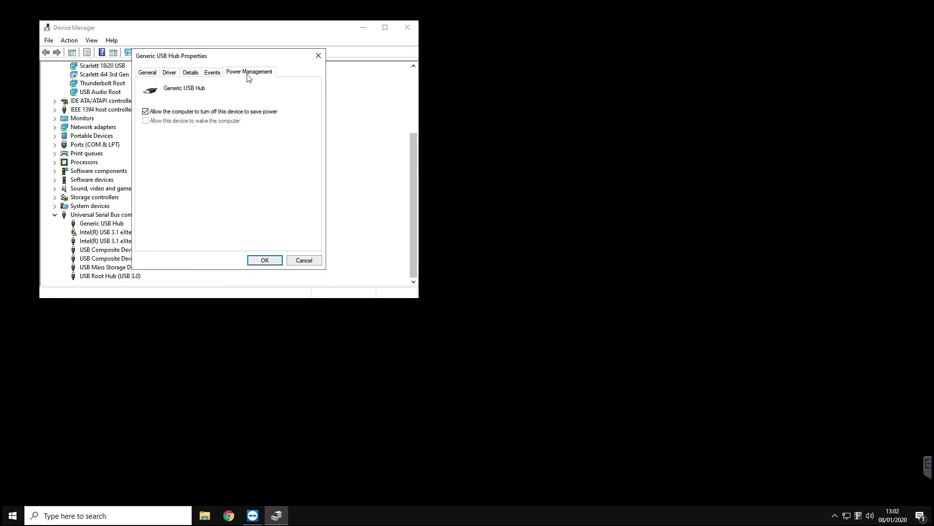
{"action": "left_click", "coordinate": [145, 112]}
{"action": "left_click", "coordinate": [259, 261]}
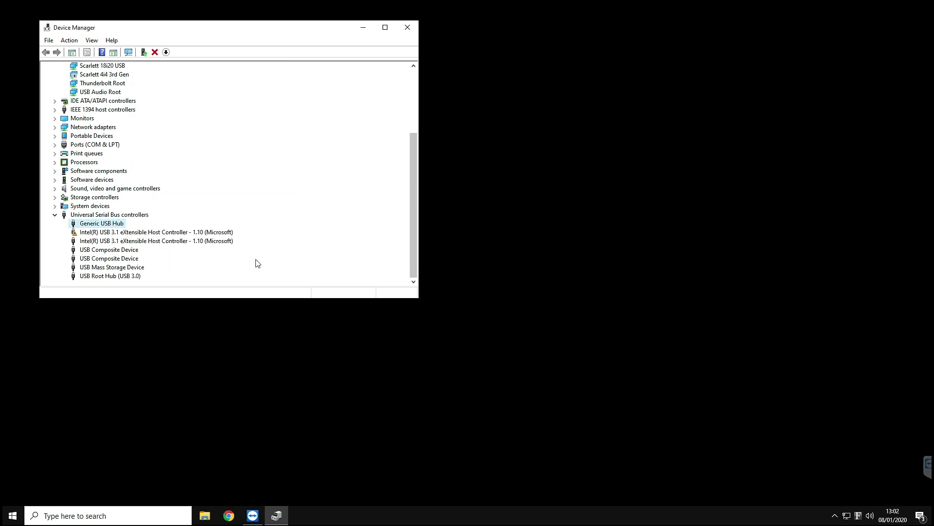
- Inspect the USB Composite Device properties and close them without changes
{"action": "left_click", "coordinate": [124, 252]}
{"action": "right_click", "coordinate": [100, 250]}
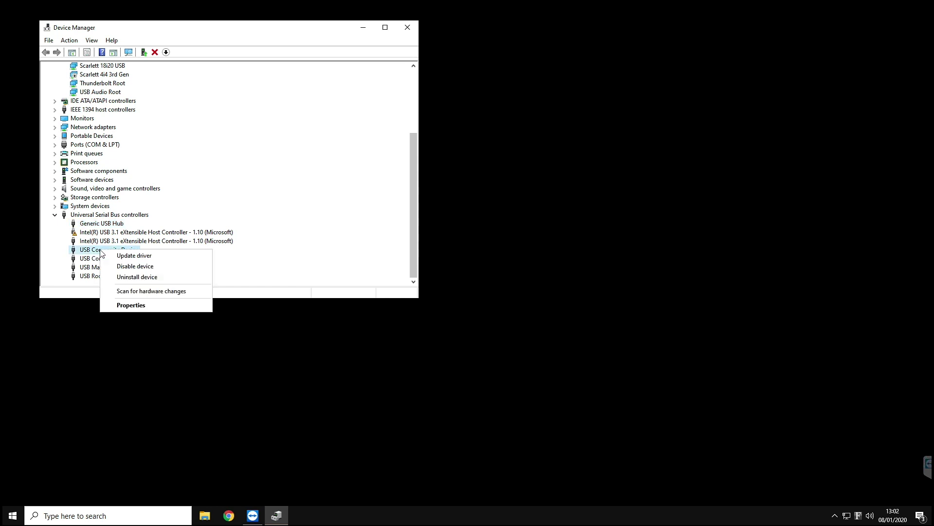
{"action": "left_click", "coordinate": [140, 305]}
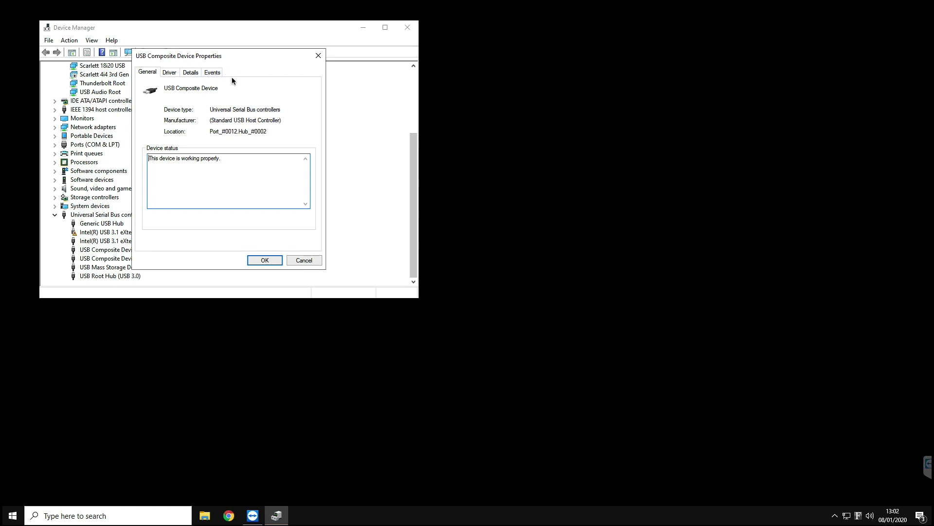
{"action": "left_click", "coordinate": [294, 262]}
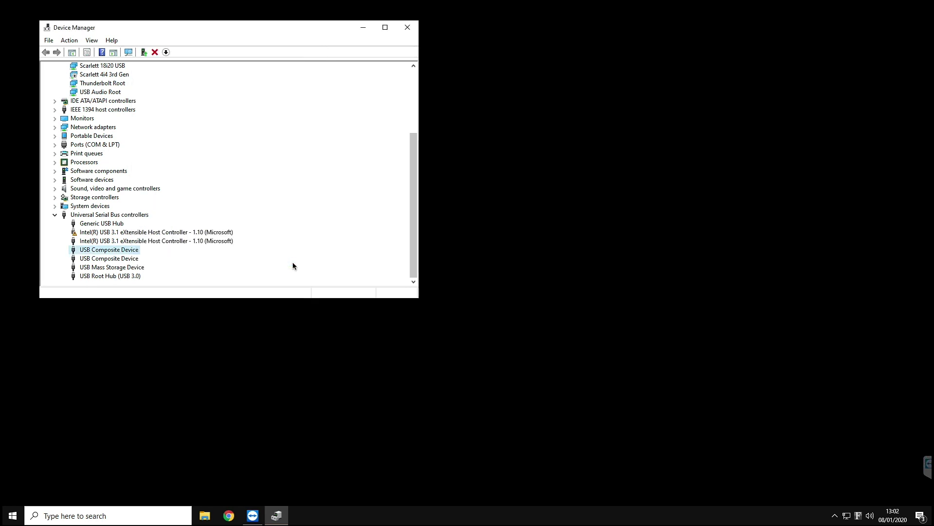
- Untick 'Allow the computer to turn off this device to save power' for USB Root Hub (USB 3.0)
{"action": "left_click", "coordinate": [111, 276]}
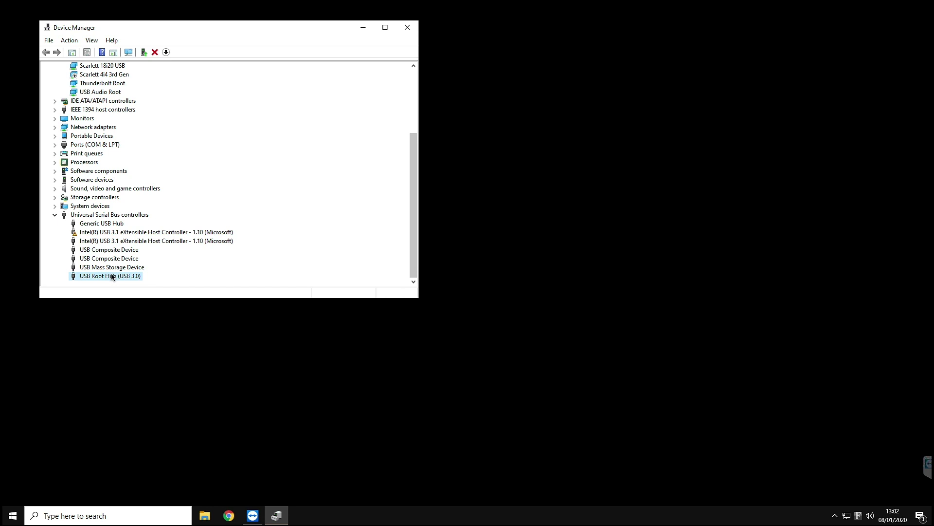
{"action": "right_click", "coordinate": [112, 276]}
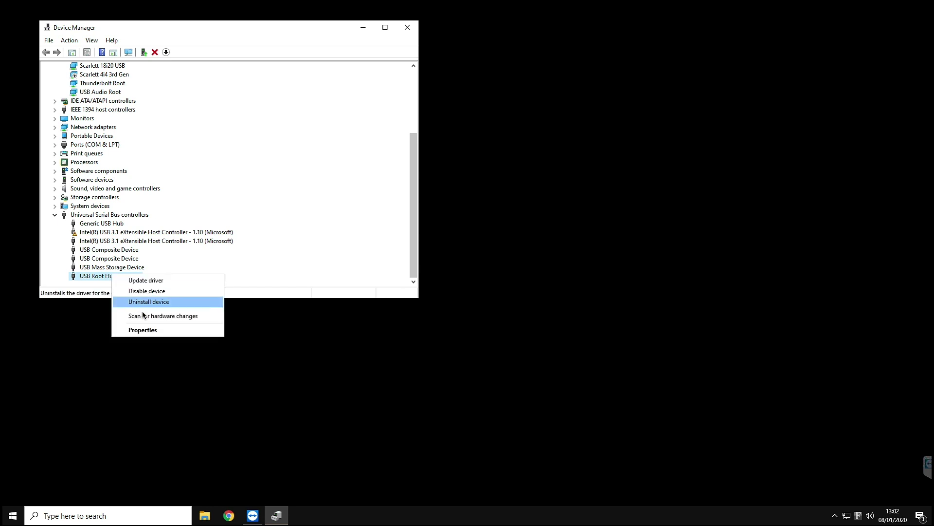
{"action": "left_click", "coordinate": [145, 330]}
{"action": "left_click", "coordinate": [253, 72]}
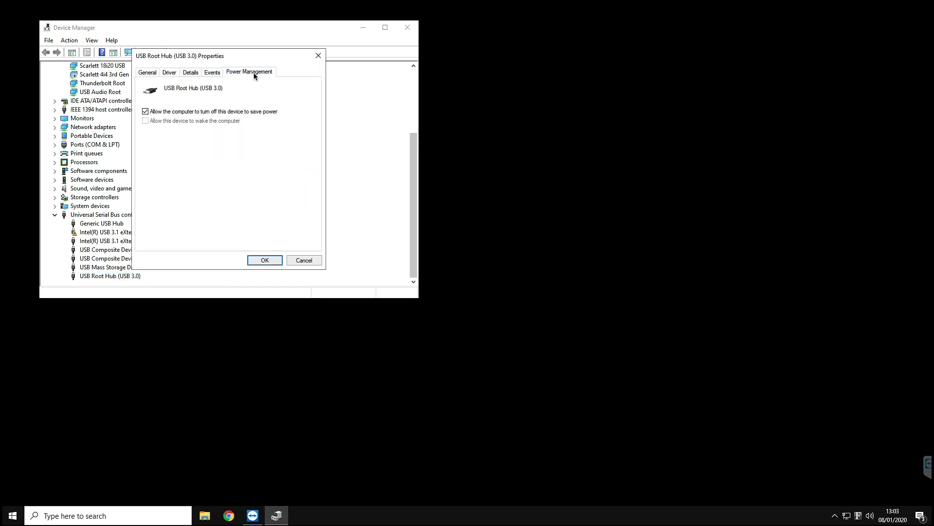
{"action": "left_click", "coordinate": [145, 112]}
{"action": "left_click", "coordinate": [262, 260]}
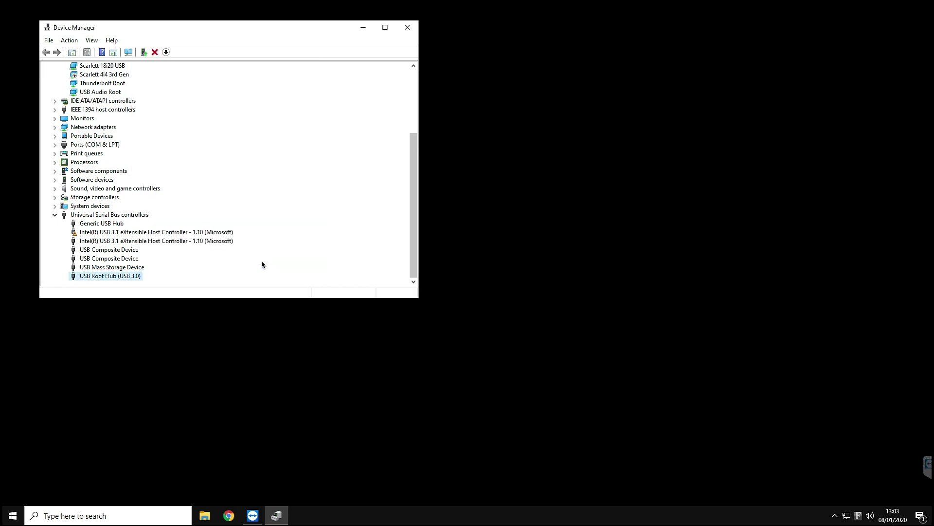